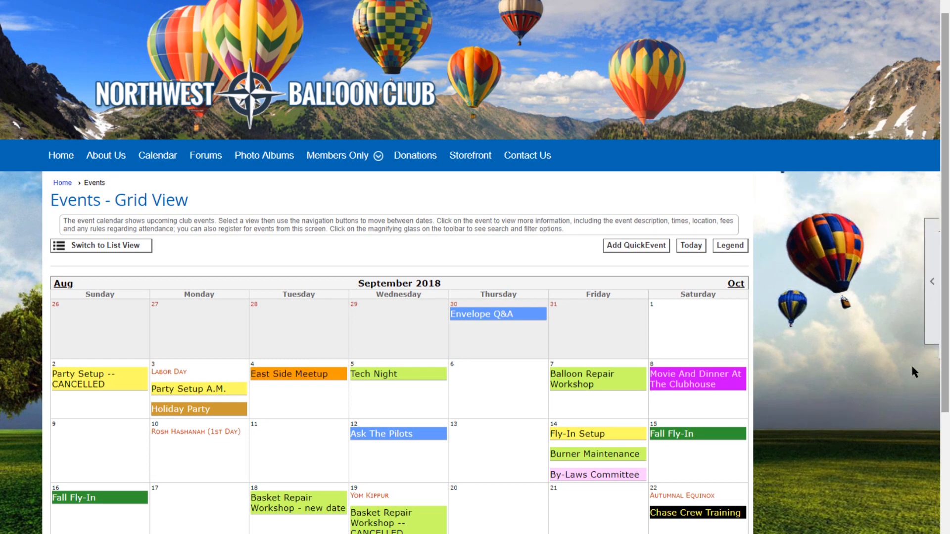
Step: Open the Events Manager from the club calendar and search for club-level events of every event status
{"action": "left_click", "coordinate": [927, 322]}
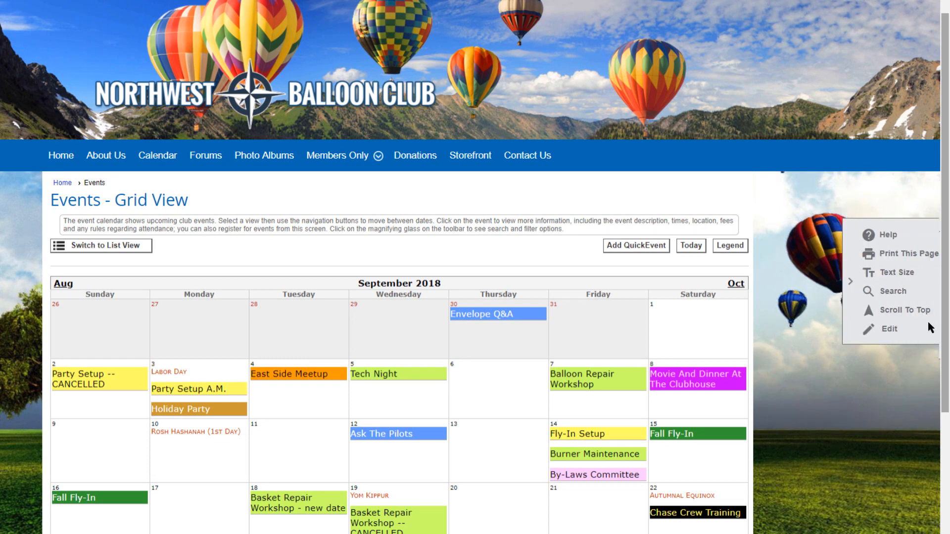
{"action": "left_click", "coordinate": [885, 331]}
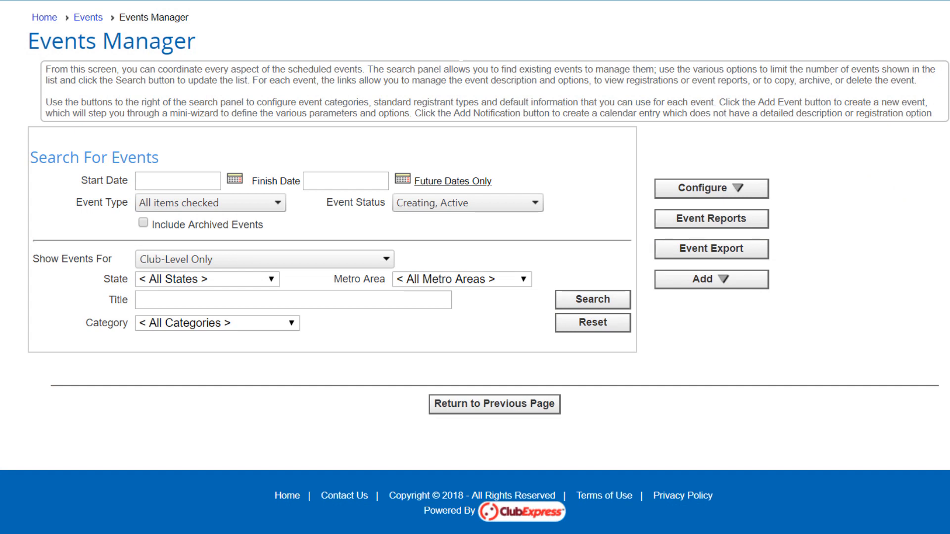
{"action": "left_click", "coordinate": [278, 204]}
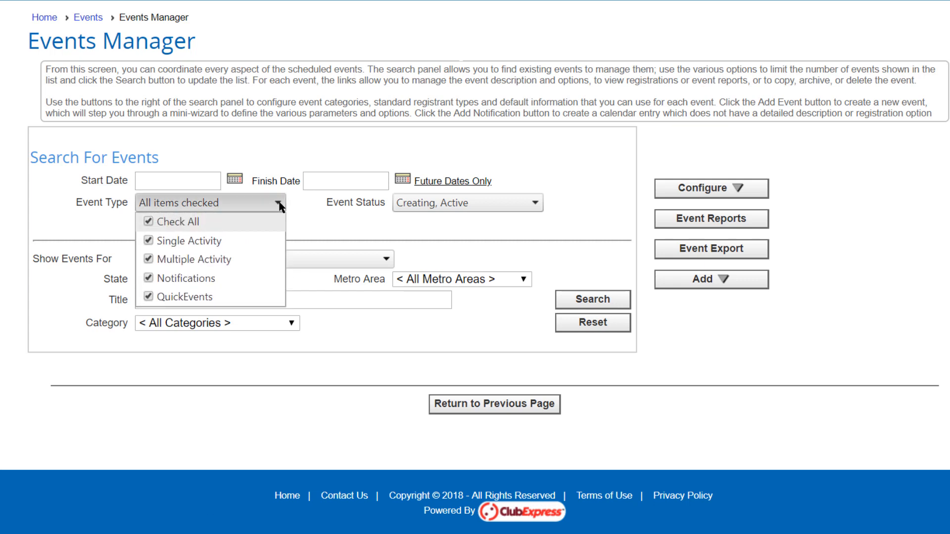
{"action": "left_click", "coordinate": [537, 205]}
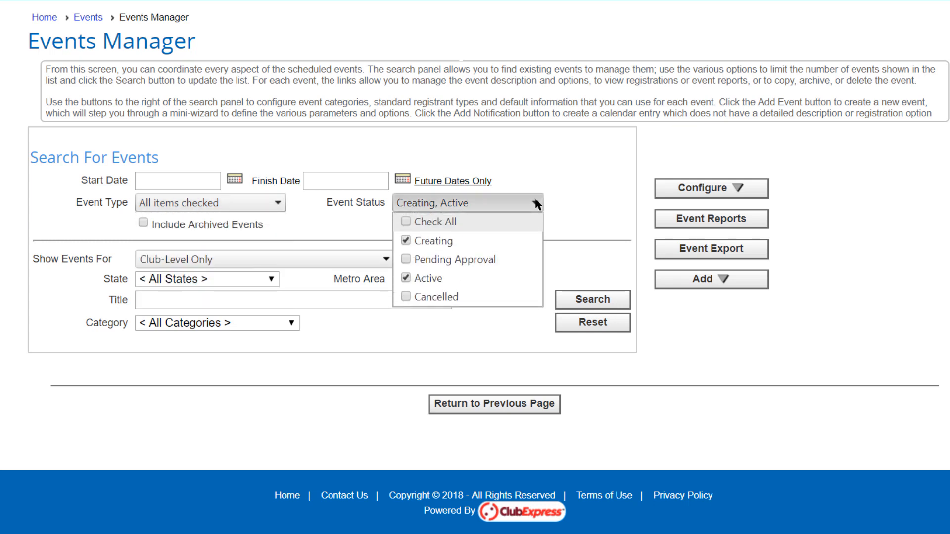
{"action": "left_click", "coordinate": [406, 223]}
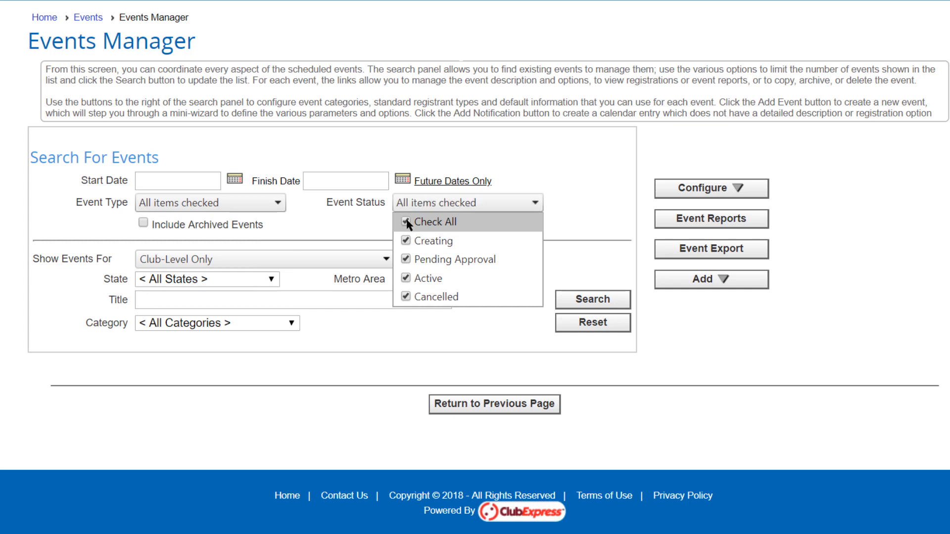
{"action": "left_click", "coordinate": [573, 256]}
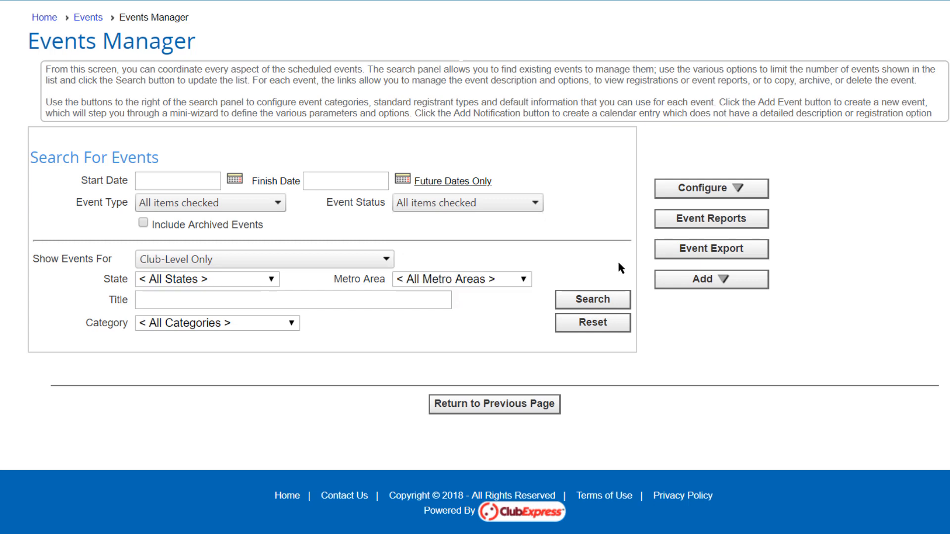
{"action": "left_click", "coordinate": [275, 278]}
{"action": "left_click", "coordinate": [275, 280]}
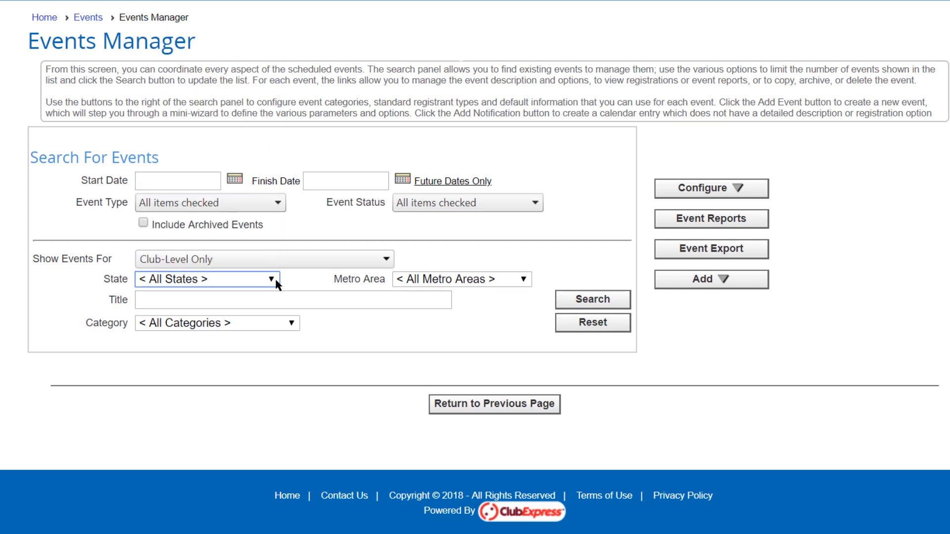
{"action": "left_click", "coordinate": [589, 303]}
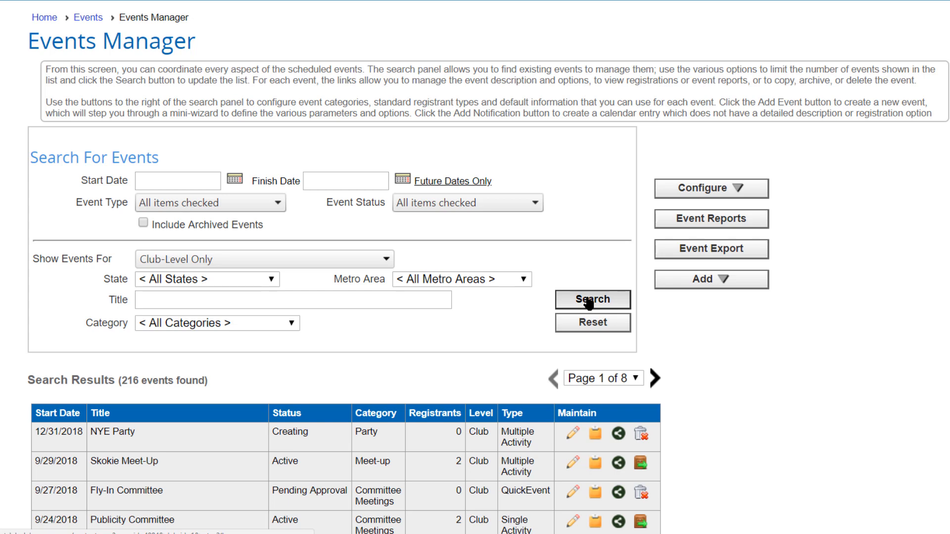
Step: Open a new QuickEvent form and examine its available status options and remaining fields
{"action": "scroll", "coordinate": [786, 374], "scroll_direction": "down", "scroll_amount": 7}
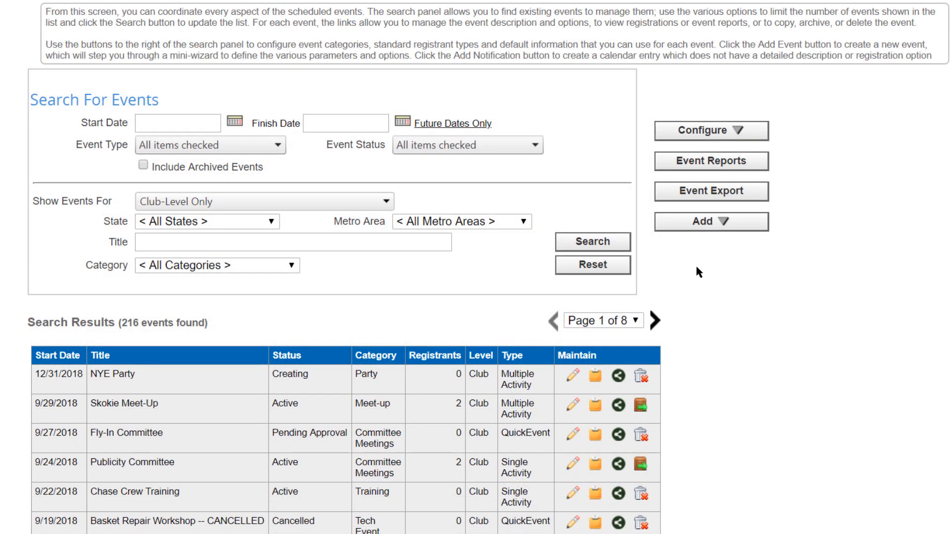
{"action": "left_click", "coordinate": [713, 223]}
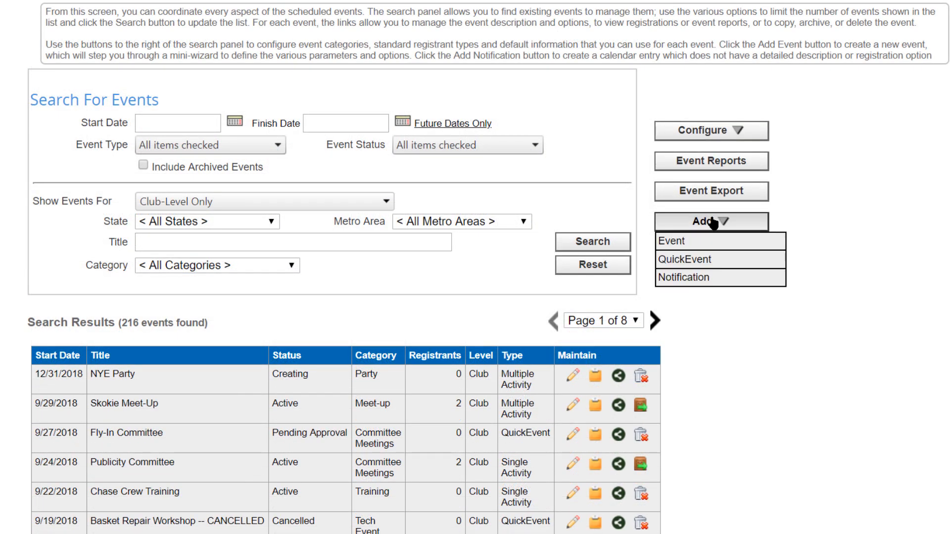
{"action": "left_click", "coordinate": [743, 261]}
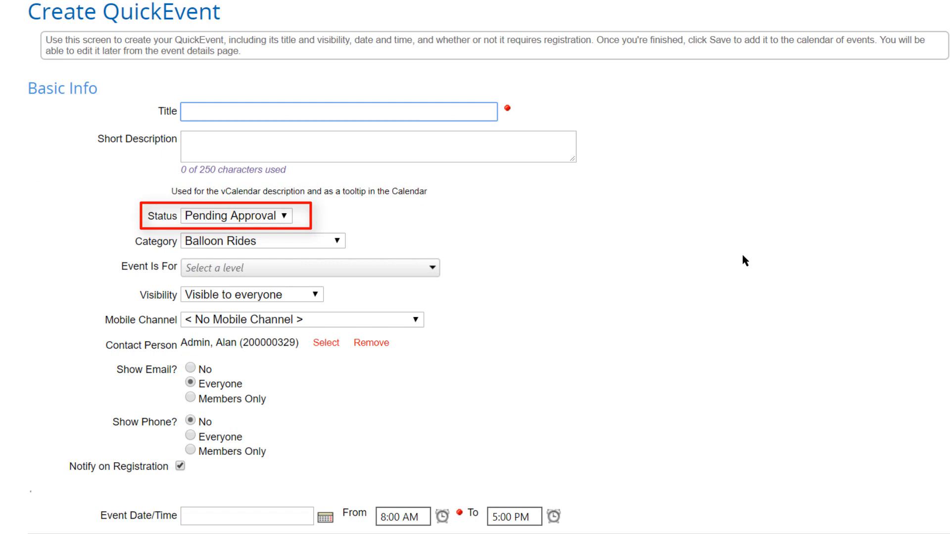
{"action": "left_click", "coordinate": [286, 220]}
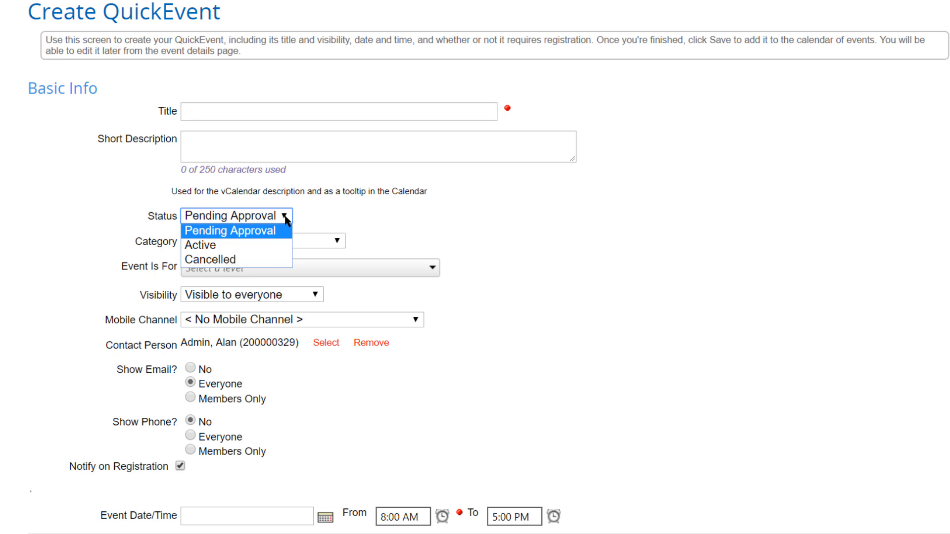
{"action": "left_click", "coordinate": [286, 220]}
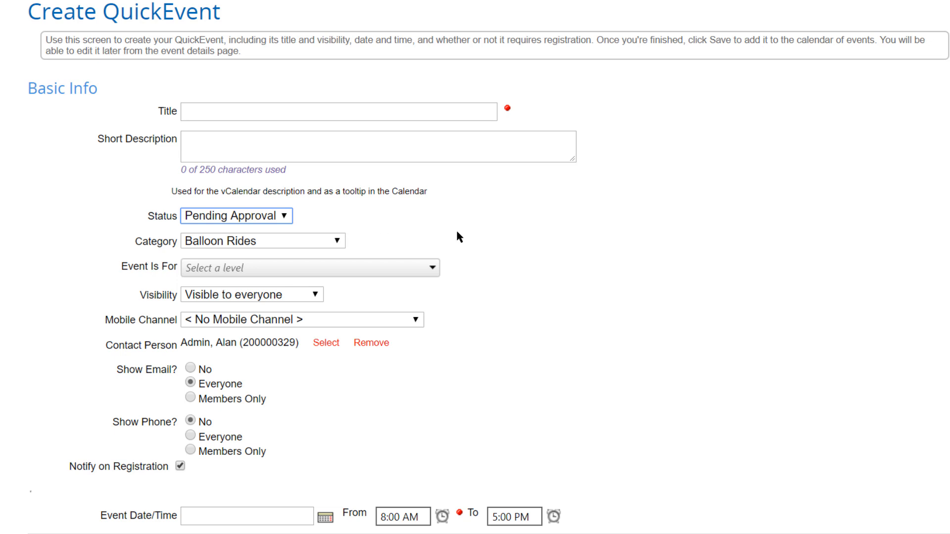
{"action": "scroll", "coordinate": [483, 234], "scroll_direction": "down", "scroll_amount": 7}
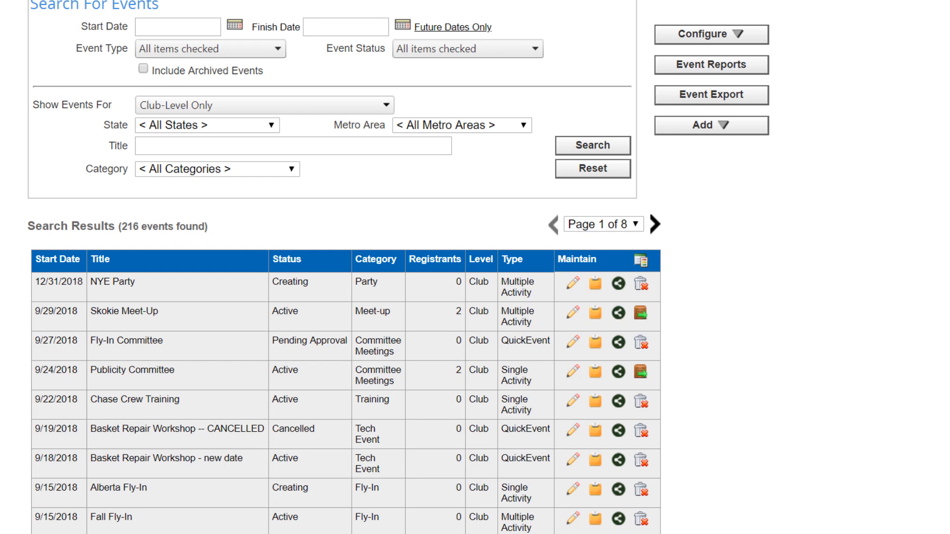
Step: Start adding a new full event from the Events Manager
{"action": "scroll", "coordinate": [346, 267], "scroll_direction": "down", "scroll_amount": 3}
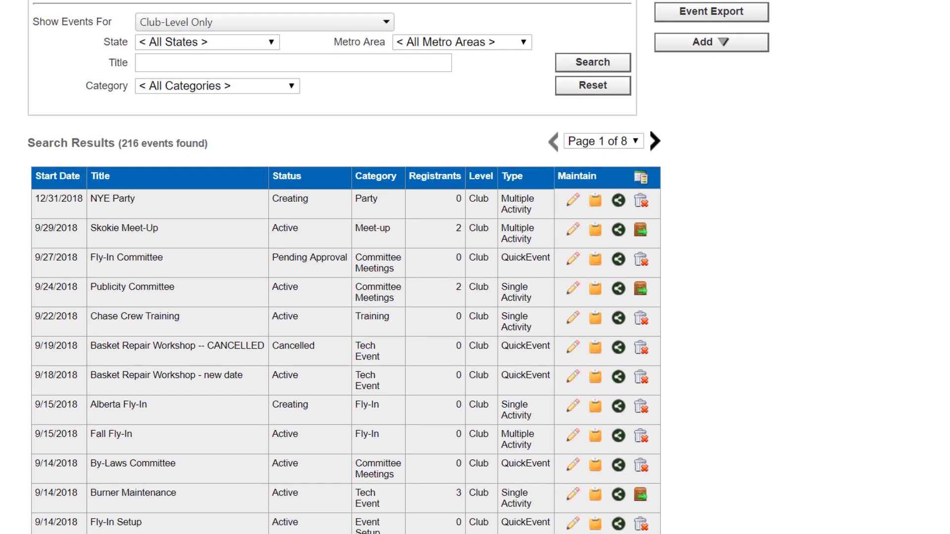
{"action": "left_click", "coordinate": [717, 43]}
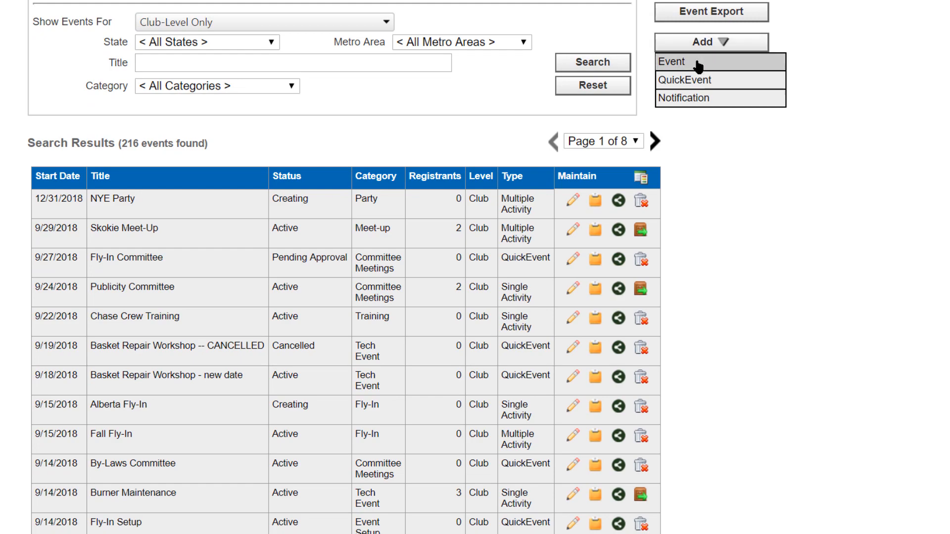
{"action": "left_click", "coordinate": [698, 63]}
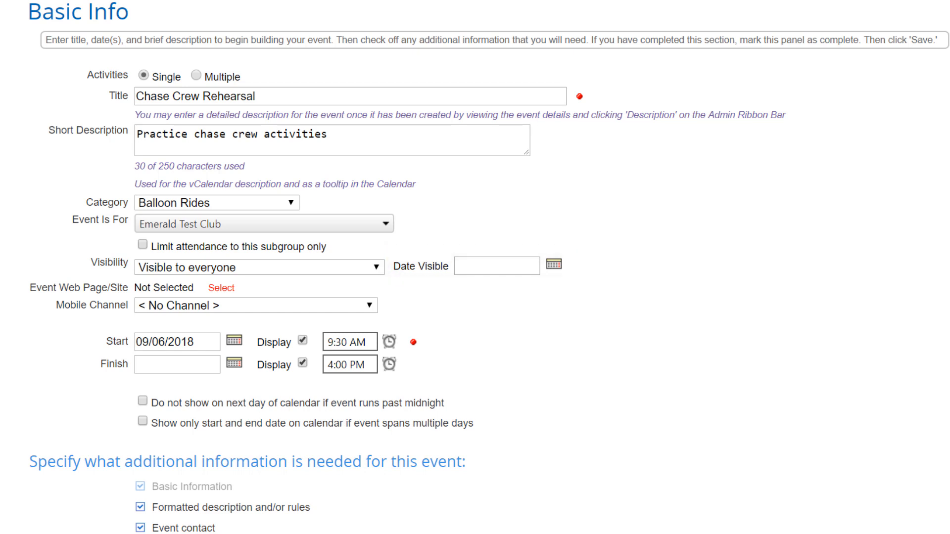
Step: Exclude Questions, Email confirmations / reminders and Cancellation and/or release agreement from the Chase Crew Rehearsal event, and save it
{"action": "scroll", "coordinate": [475, 267], "scroll_direction": "down", "scroll_amount": 5}
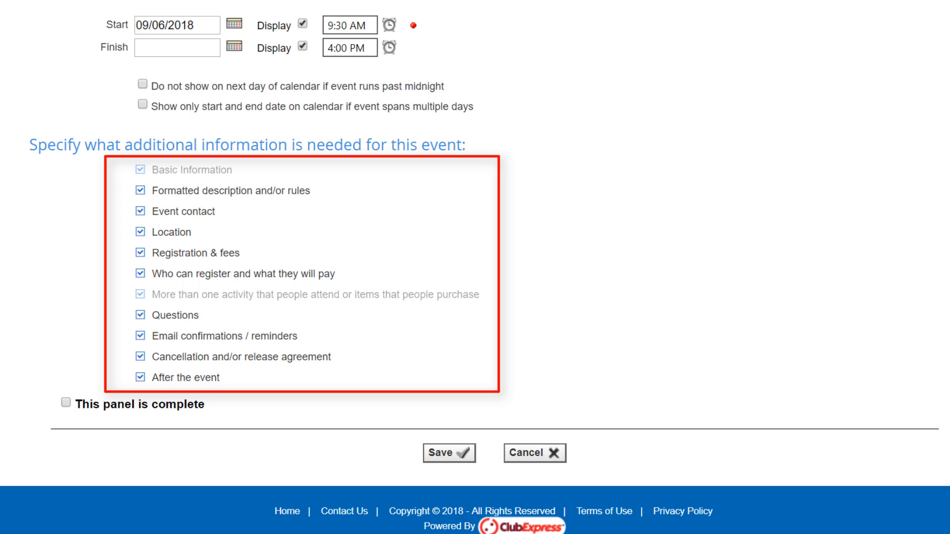
{"action": "left_click", "coordinate": [140, 315]}
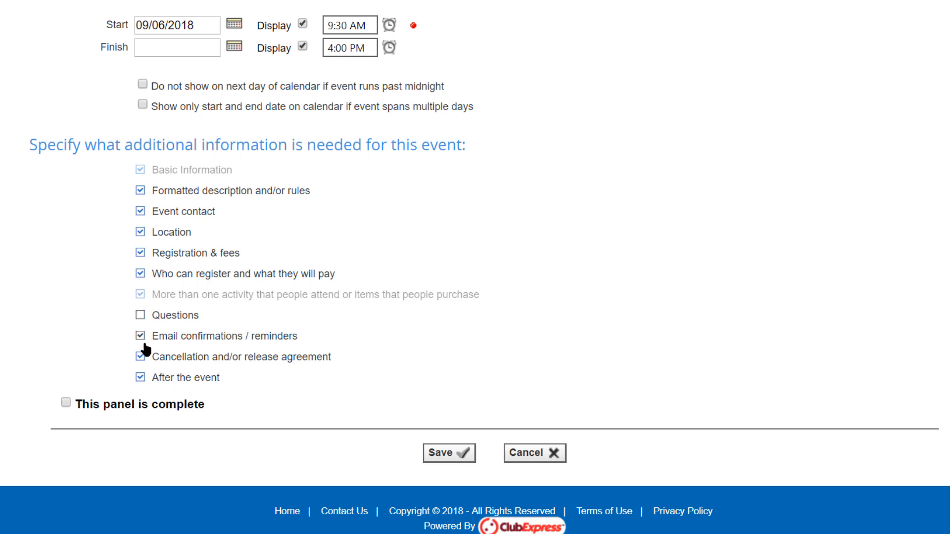
{"action": "left_click", "coordinate": [141, 337]}
{"action": "left_click", "coordinate": [141, 356]}
{"action": "left_click", "coordinate": [472, 453]}
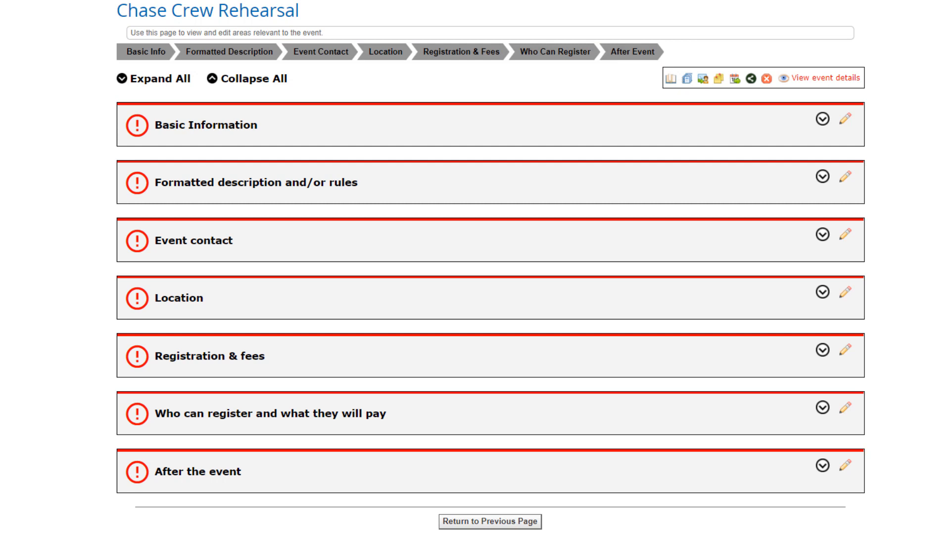
Step: Mark the Chase Crew Rehearsal event's Basic Information panel as complete and save it
{"action": "left_click", "coordinate": [846, 120]}
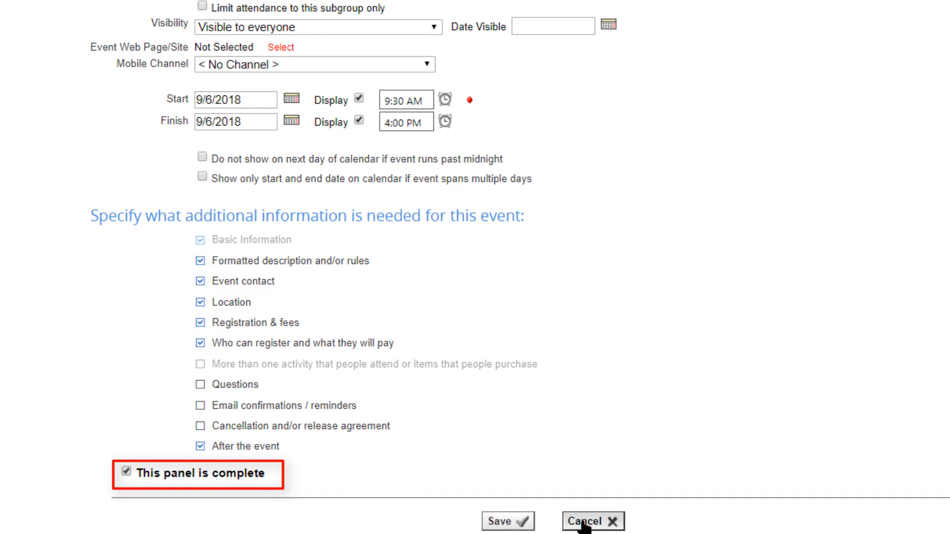
{"action": "left_click", "coordinate": [525, 520]}
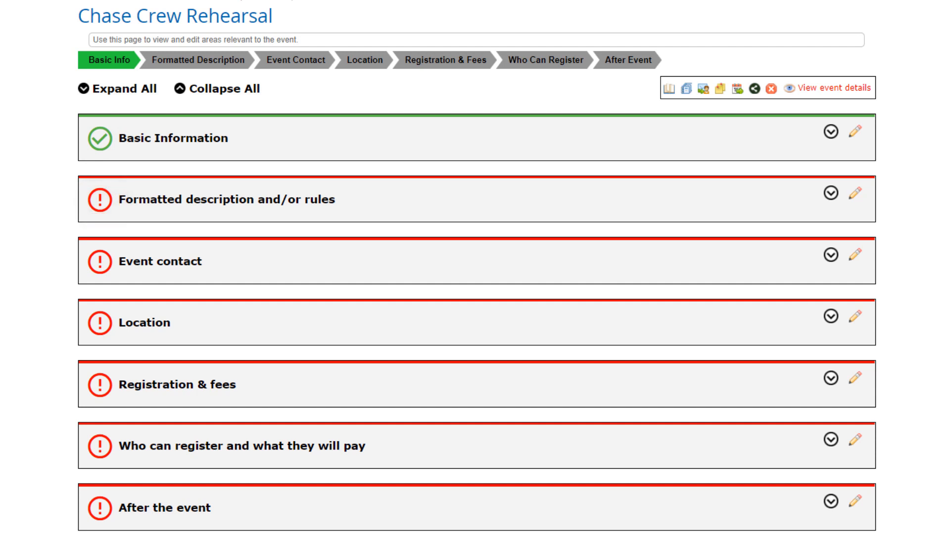
Step: Expand Basic Information and all other panels of the Chase Crew Rehearsal event to review their details
{"action": "left_click", "coordinate": [103, 138]}
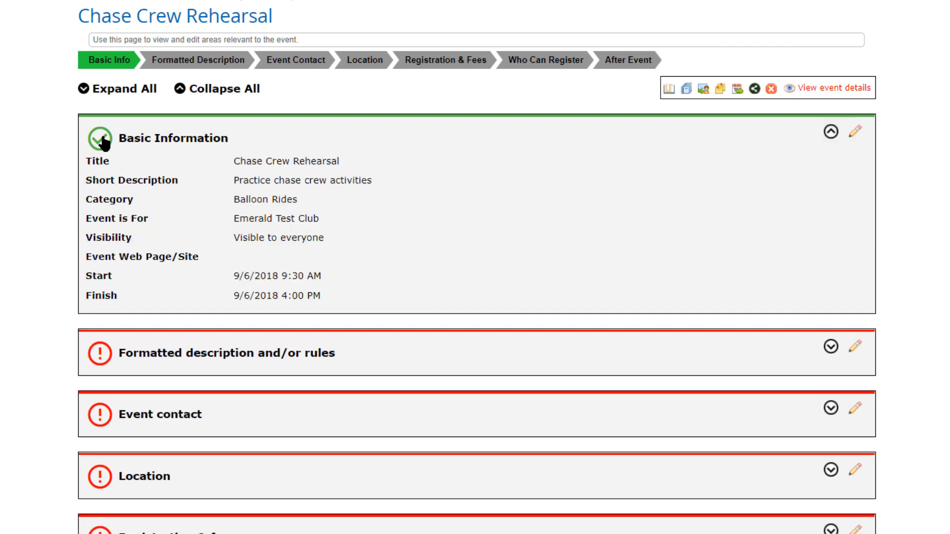
{"action": "left_click", "coordinate": [93, 90]}
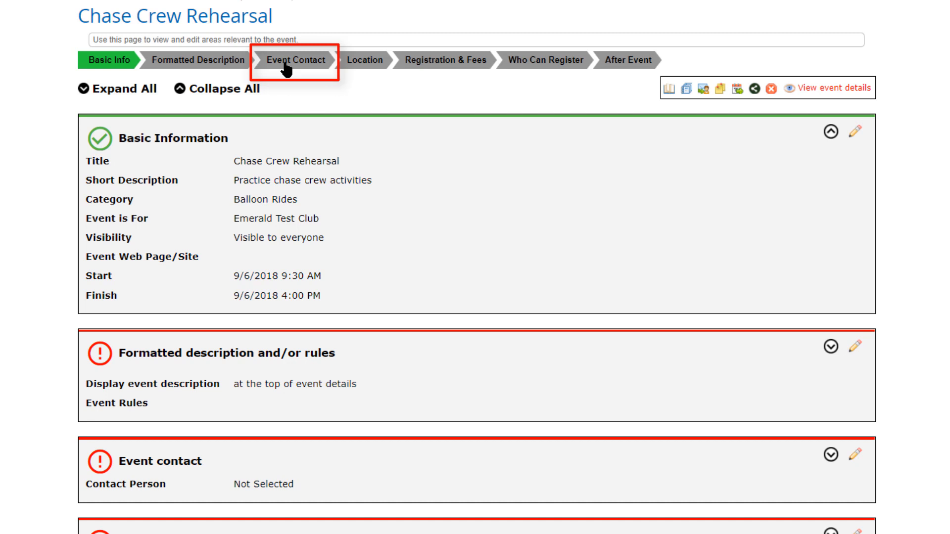
{"action": "left_click", "coordinate": [286, 69]}
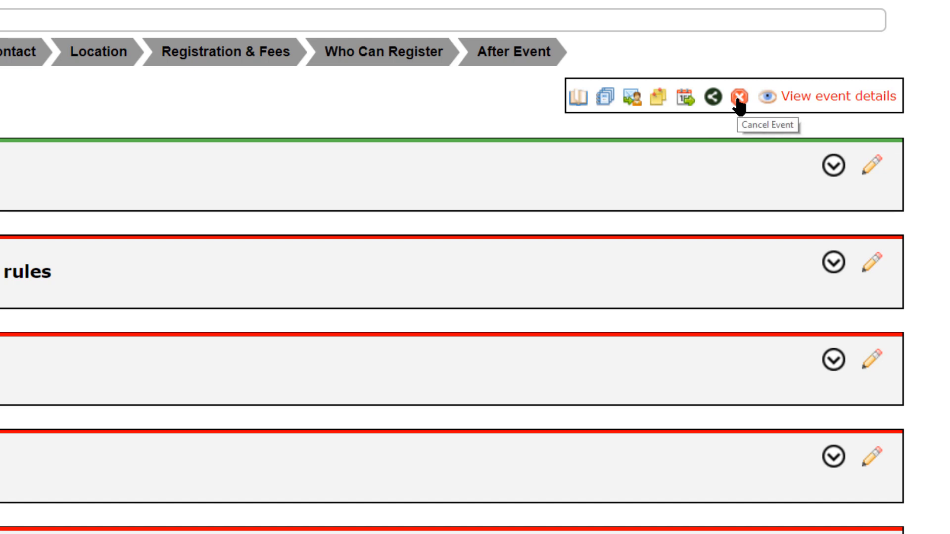
Step: View the Chase Crew Rehearsal event's details page and show its admin options
{"action": "left_click", "coordinate": [798, 99]}
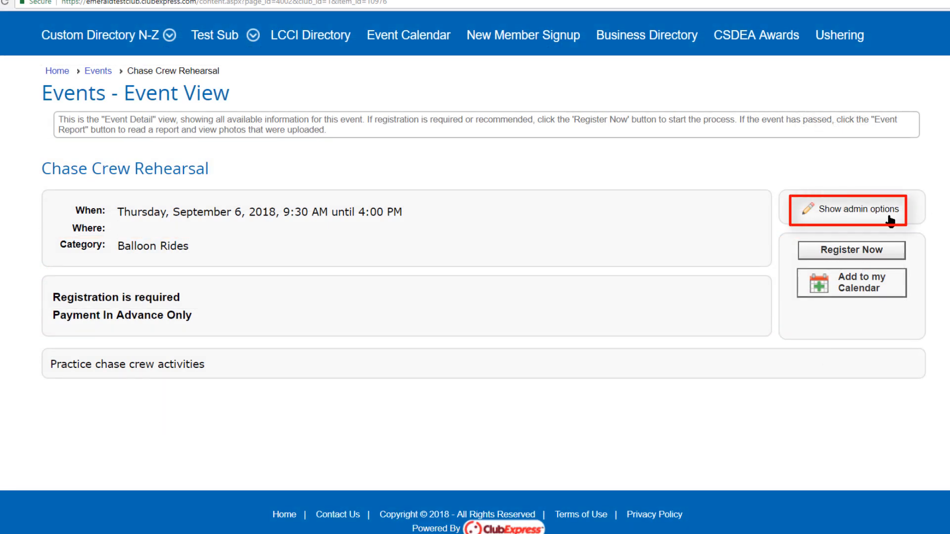
{"action": "left_click", "coordinate": [866, 210]}
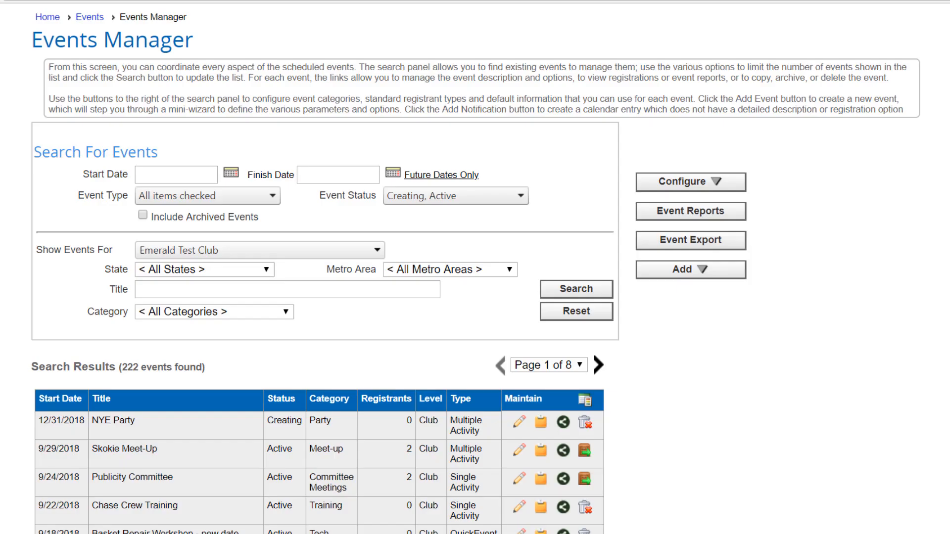
Step: Find the Burner Maintenance event in the Events Manager list and open its admin panels
{"action": "scroll", "coordinate": [317, 267], "scroll_direction": "down", "scroll_amount": 6}
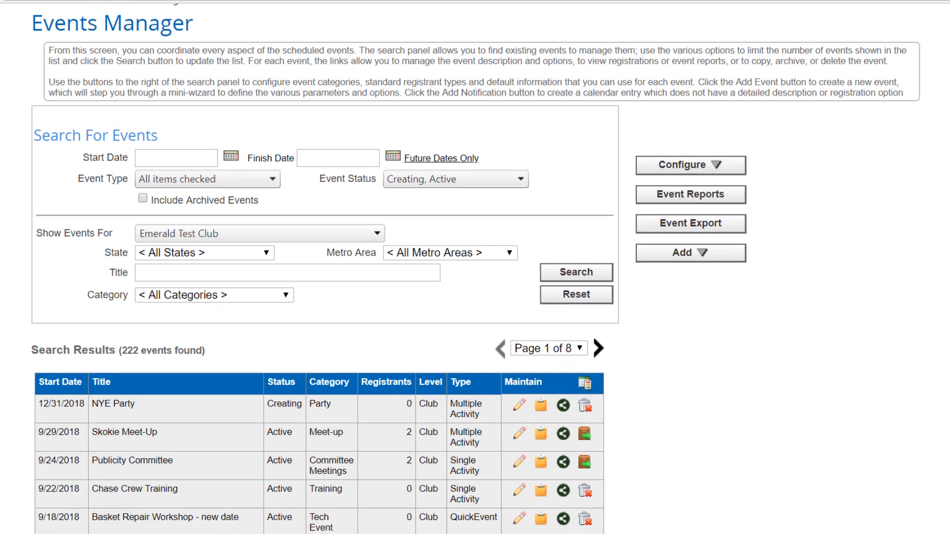
{"action": "scroll", "coordinate": [319, 267], "scroll_direction": "down", "scroll_amount": 3}
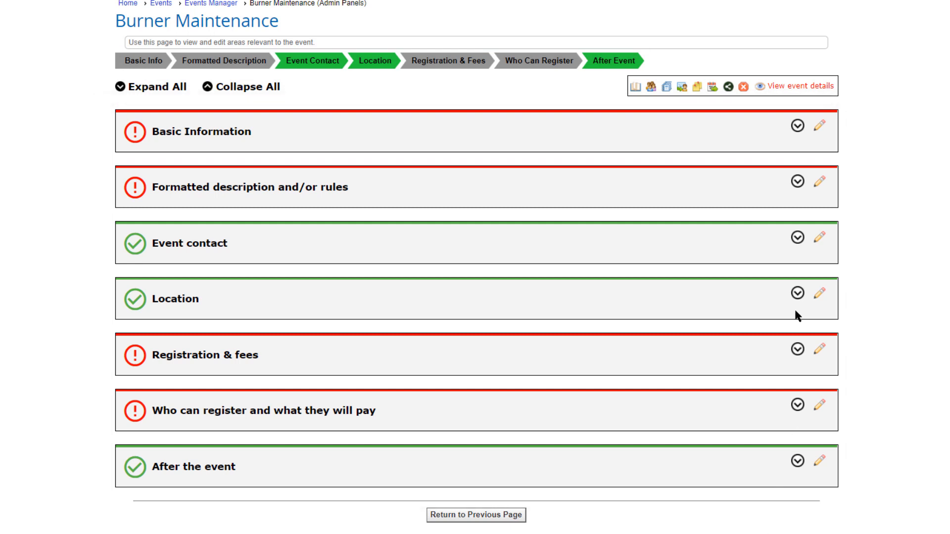
Step: Add Questions, Email confirmations / reminders and Cancellation and/or release agreement to Burner Maintenance's Basic Information, mark the panel complete and save
{"action": "left_click", "coordinate": [820, 127]}
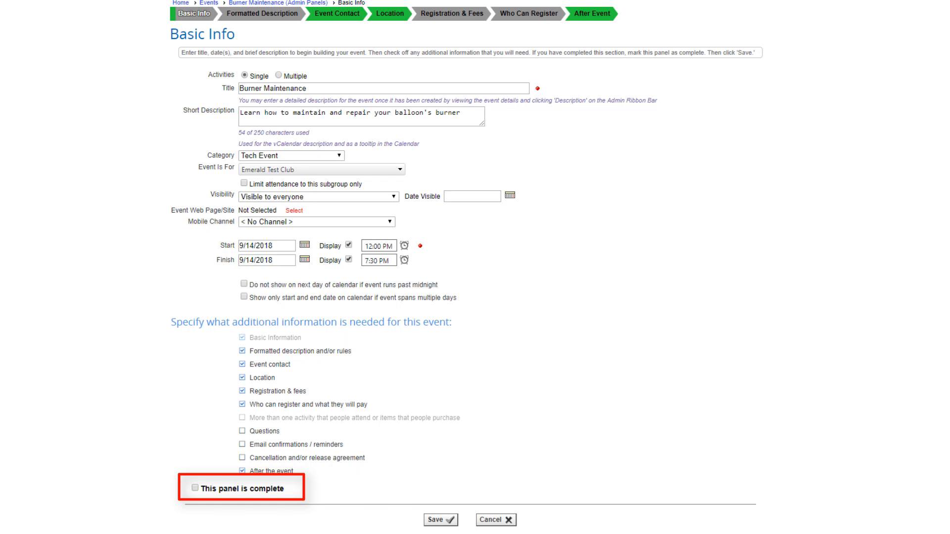
{"action": "left_click", "coordinate": [242, 430]}
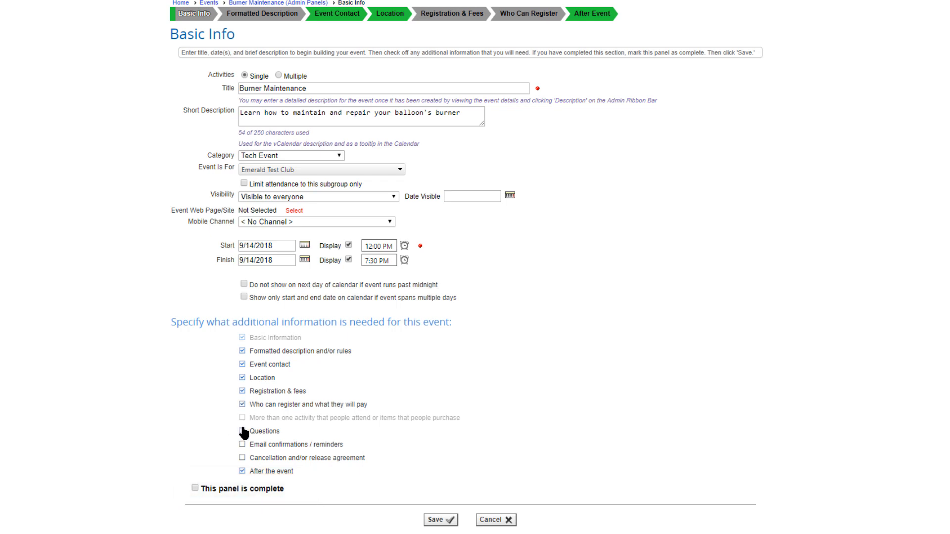
{"action": "left_click", "coordinate": [242, 444]}
{"action": "left_click", "coordinate": [241, 457]}
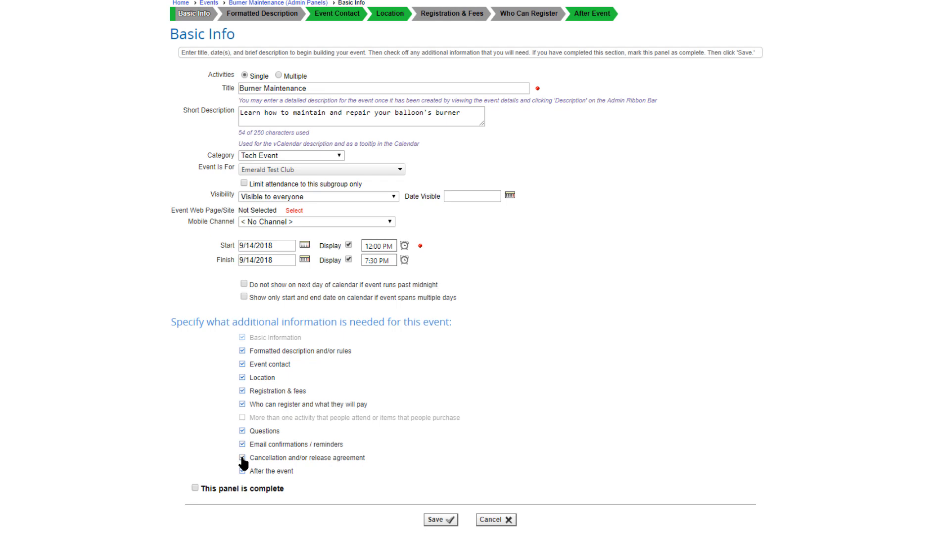
{"action": "left_click", "coordinate": [195, 488]}
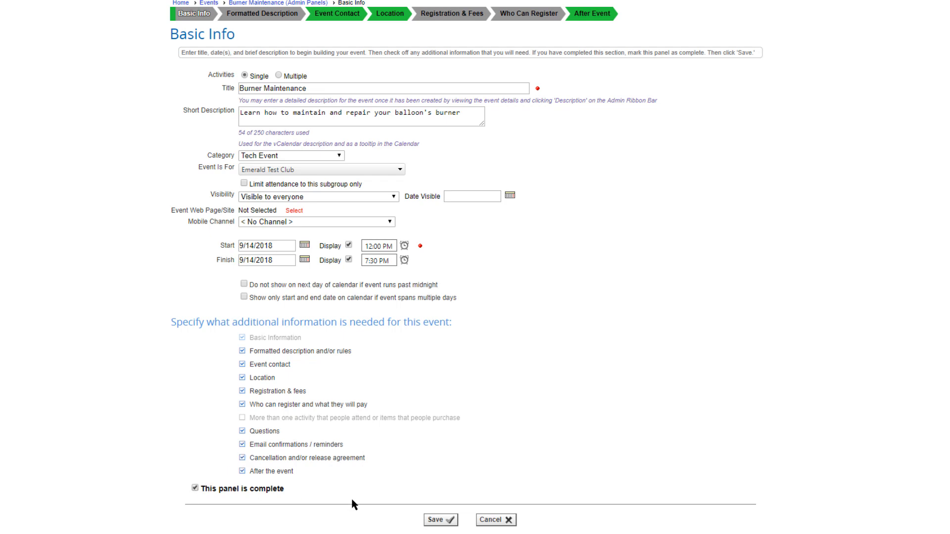
{"action": "left_click", "coordinate": [435, 519]}
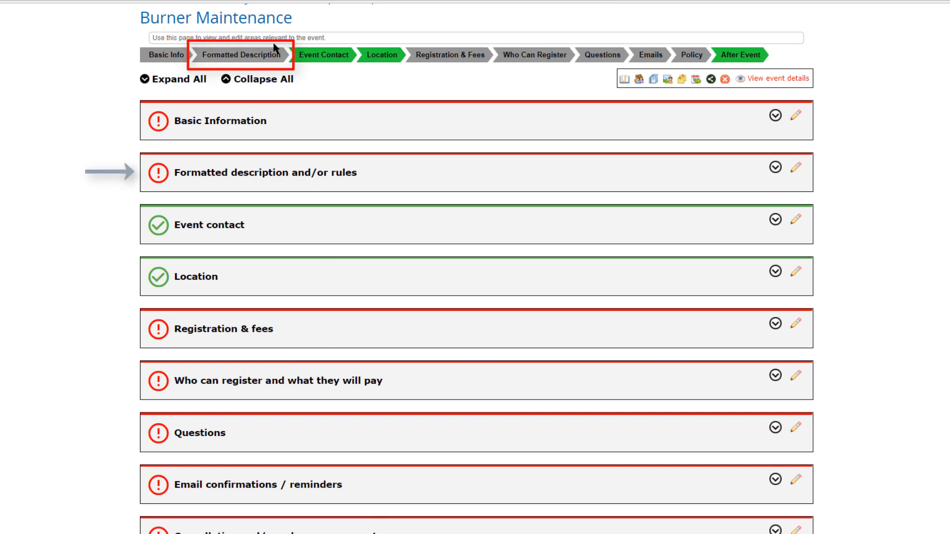
Step: Display Burner Maintenance's formatted description at the top of event details, mark that panel complete and save it
{"action": "left_click", "coordinate": [259, 59]}
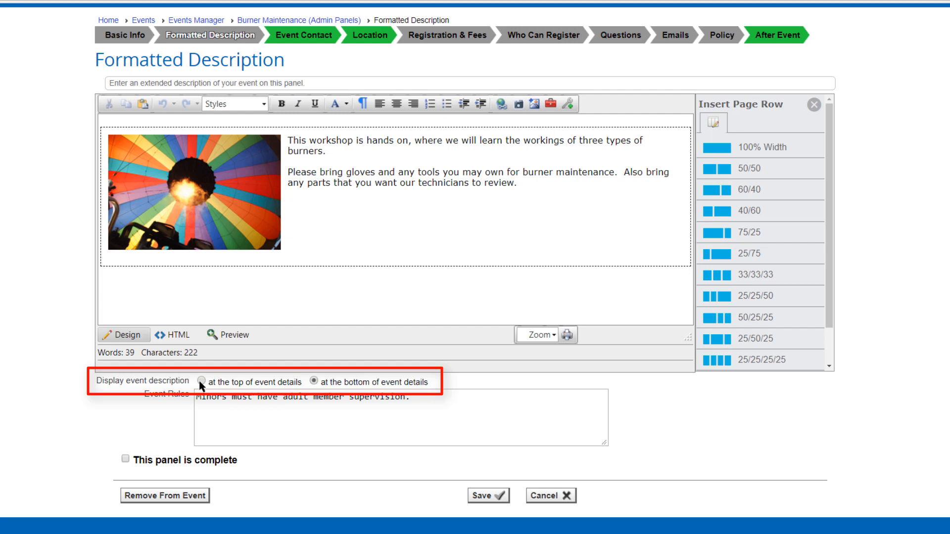
{"action": "left_click_drag", "start_coordinate": [440, 396], "coordinate": [197, 397]}
{"action": "left_click", "coordinate": [200, 396]}
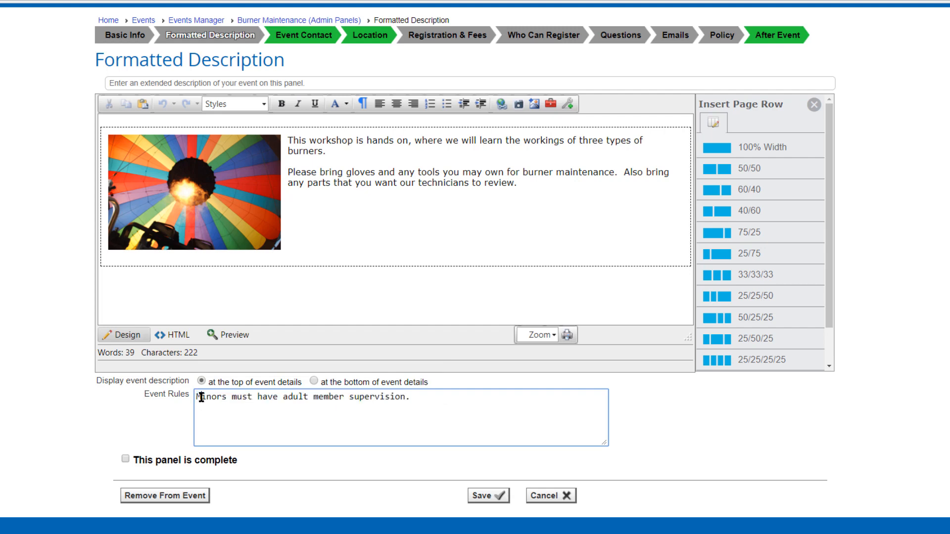
{"action": "left_click", "coordinate": [125, 459]}
{"action": "left_click", "coordinate": [487, 495]}
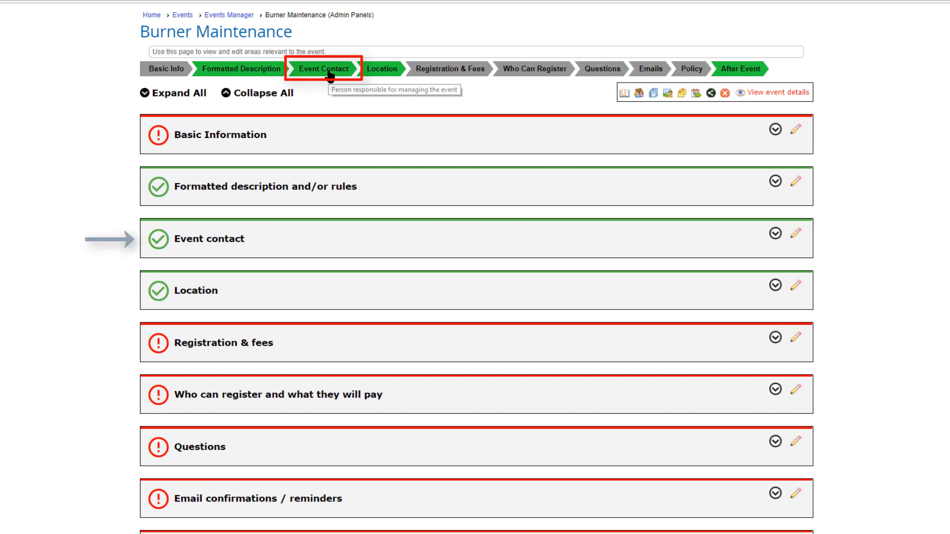
Step: Select the contact person for Burner Maintenance, toggle Notify on Registration and save the Event Contact panel
{"action": "left_click", "coordinate": [330, 72]}
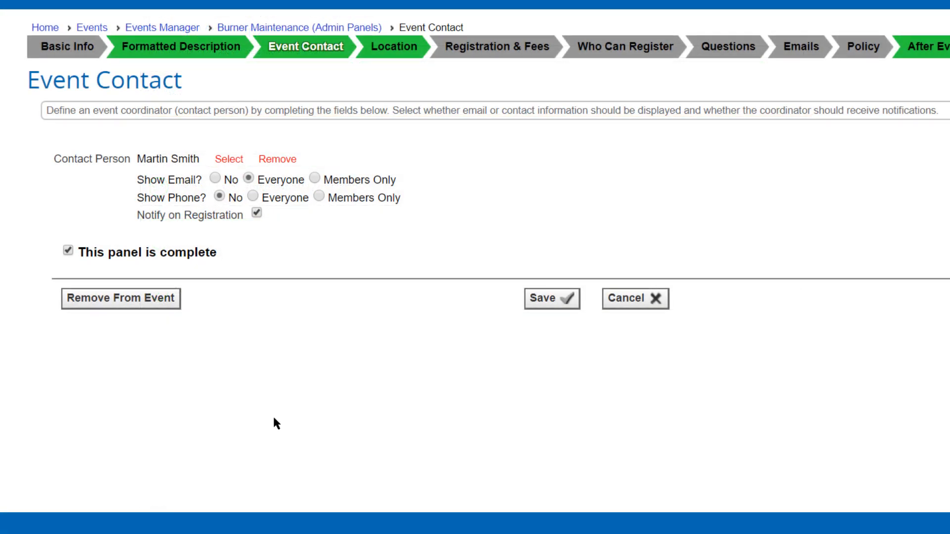
{"action": "left_click", "coordinate": [226, 161]}
{"action": "left_click", "coordinate": [527, 305]}
{"action": "left_click", "coordinate": [258, 213]}
{"action": "left_click", "coordinate": [541, 298]}
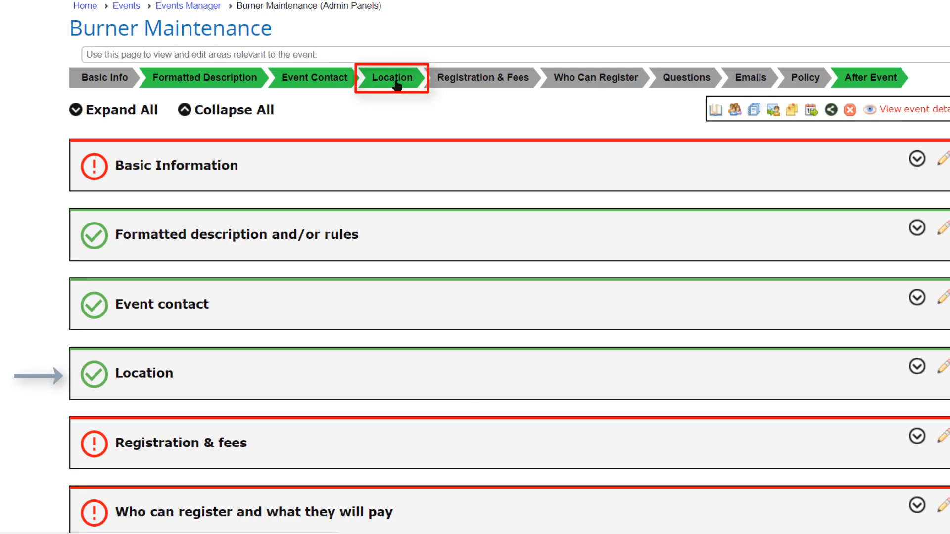
Step: Review the predefined locations and countries in the event's Location panel, turn on Show Map Link and save
{"action": "left_click", "coordinate": [395, 79]}
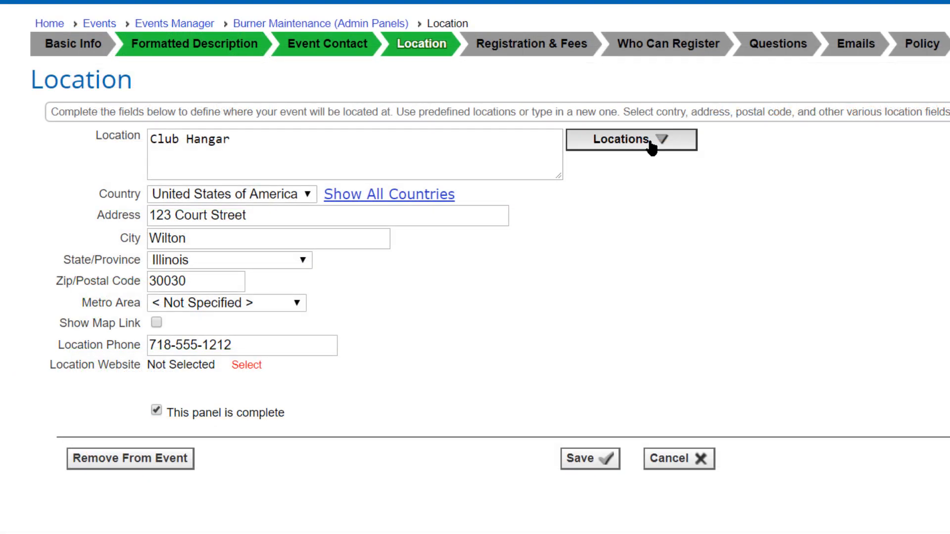
{"action": "left_click", "coordinate": [652, 143]}
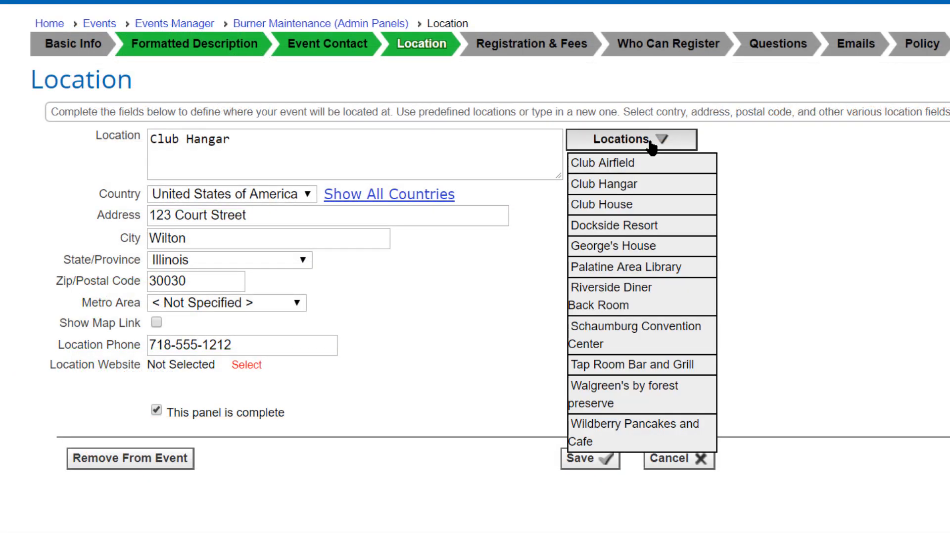
{"action": "left_click", "coordinate": [652, 146]}
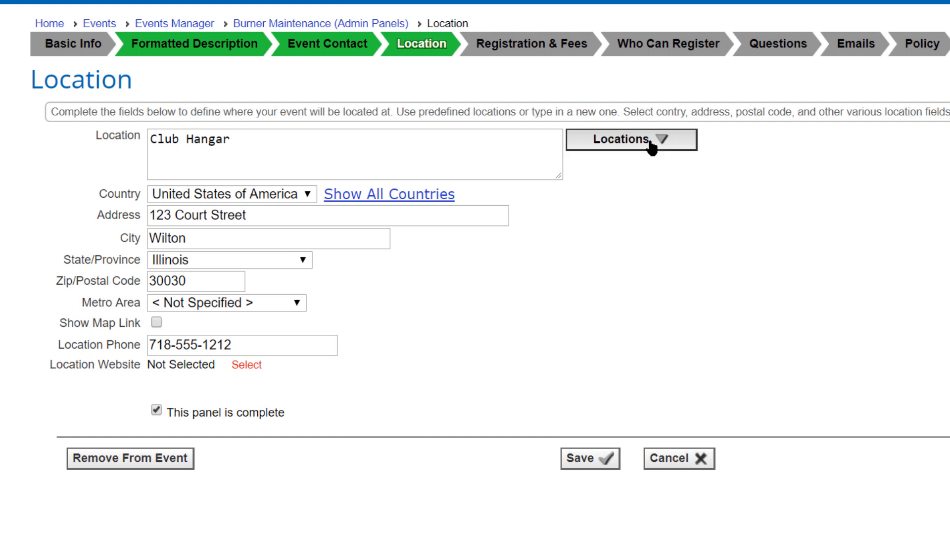
{"action": "left_click", "coordinate": [157, 323]}
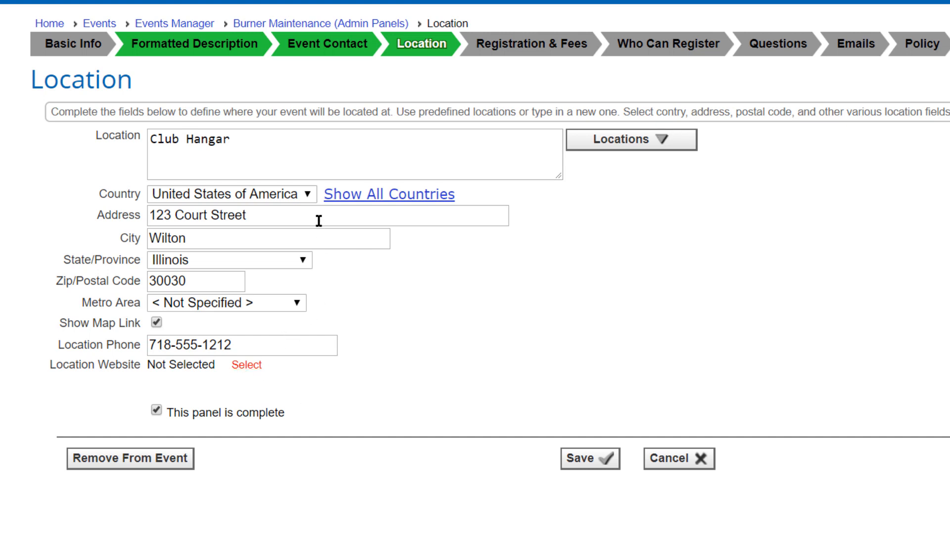
{"action": "left_click", "coordinate": [311, 196]}
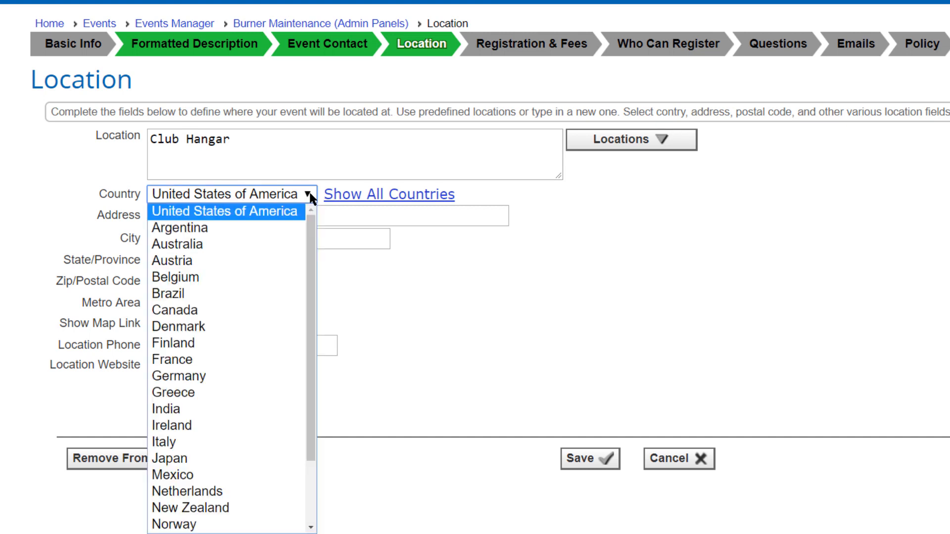
{"action": "left_click", "coordinate": [310, 196]}
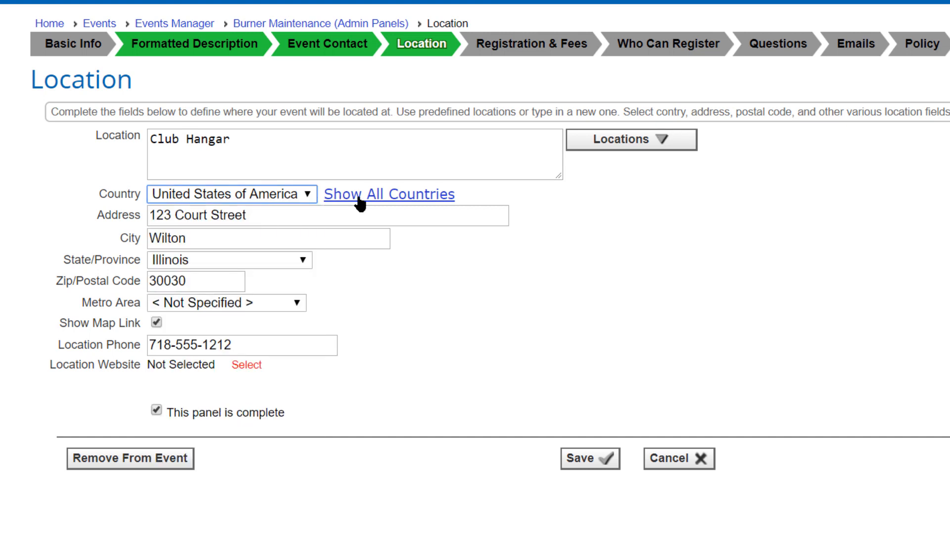
{"action": "left_click", "coordinate": [309, 196]}
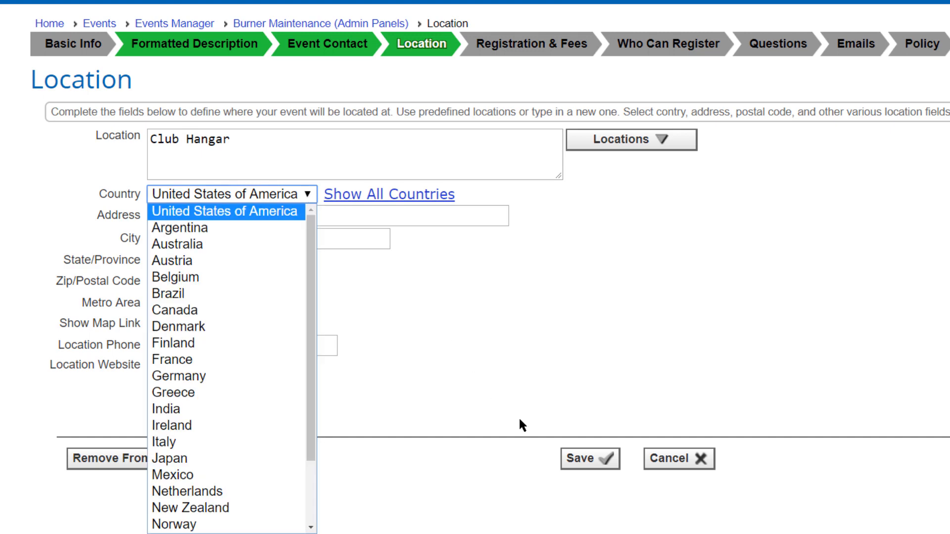
{"action": "left_click", "coordinate": [608, 459]}
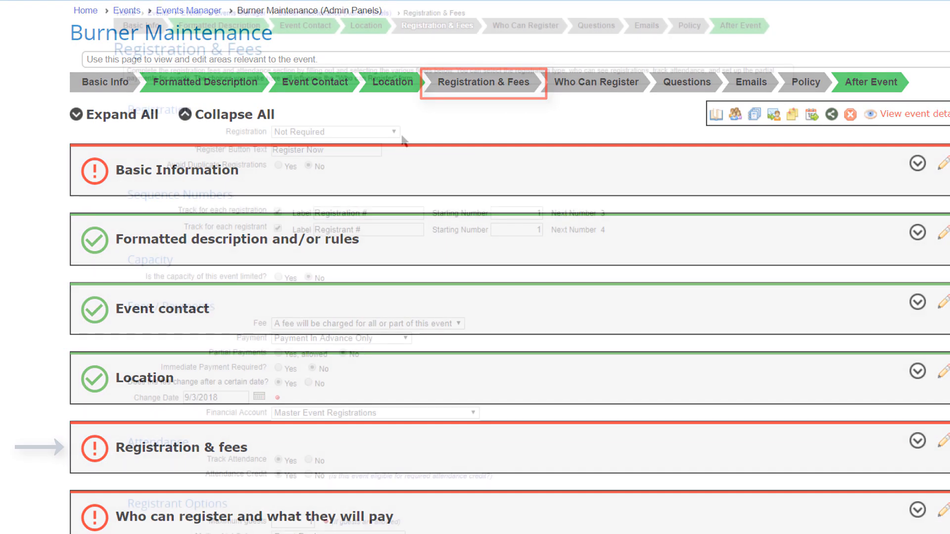
Step: Examine the Registration & Fees panel, including the available registration requirements, fee options, attendance settings and registrant options
{"action": "left_click", "coordinate": [391, 132]}
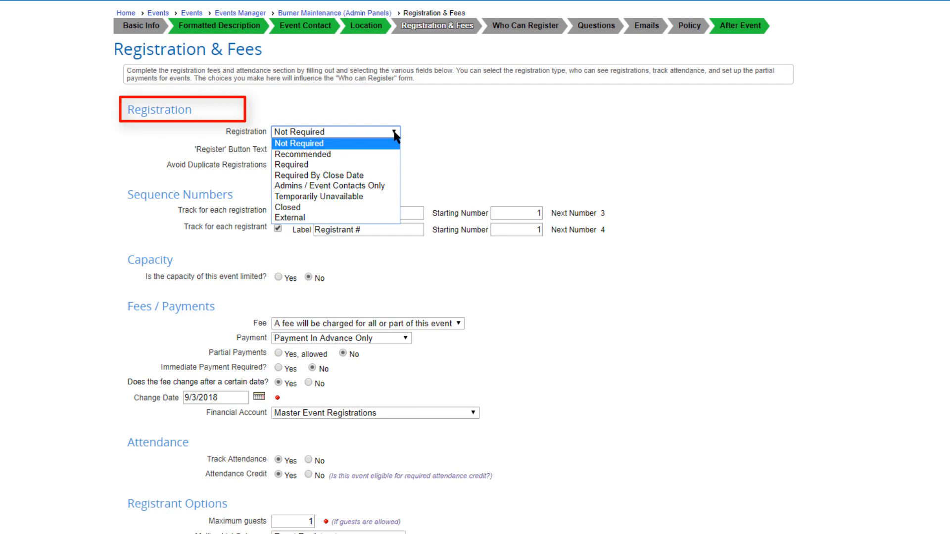
{"action": "left_click", "coordinate": [427, 150]}
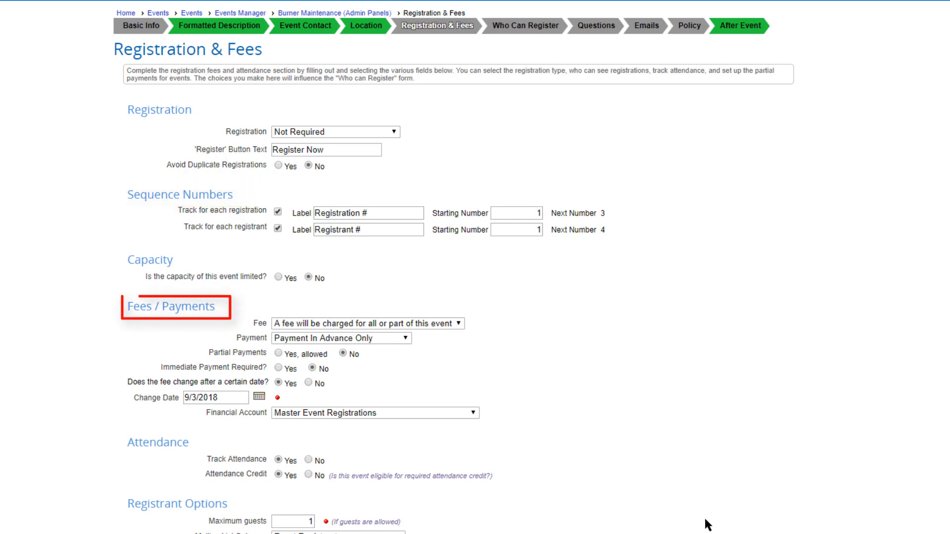
{"action": "left_click", "coordinate": [459, 323]}
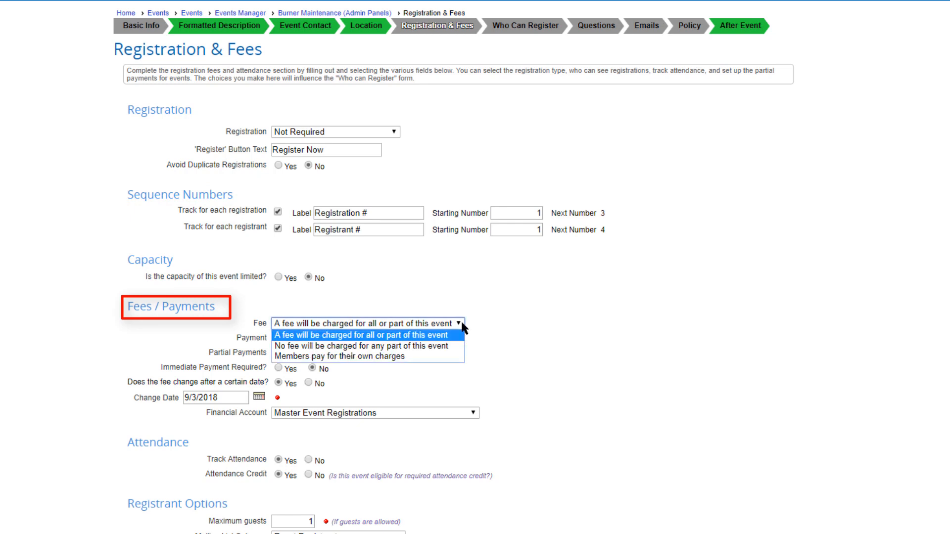
{"action": "left_click", "coordinate": [461, 323]}
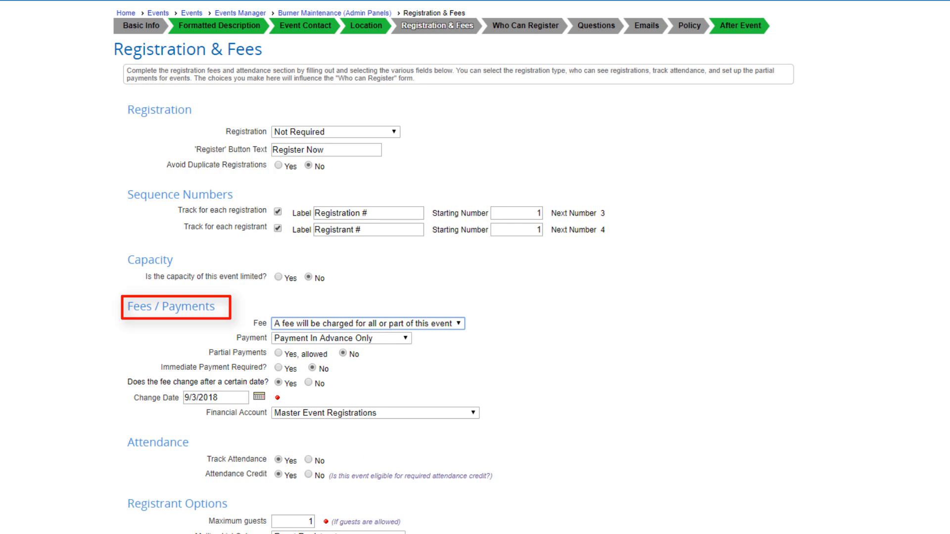
{"action": "left_click", "coordinate": [458, 324]}
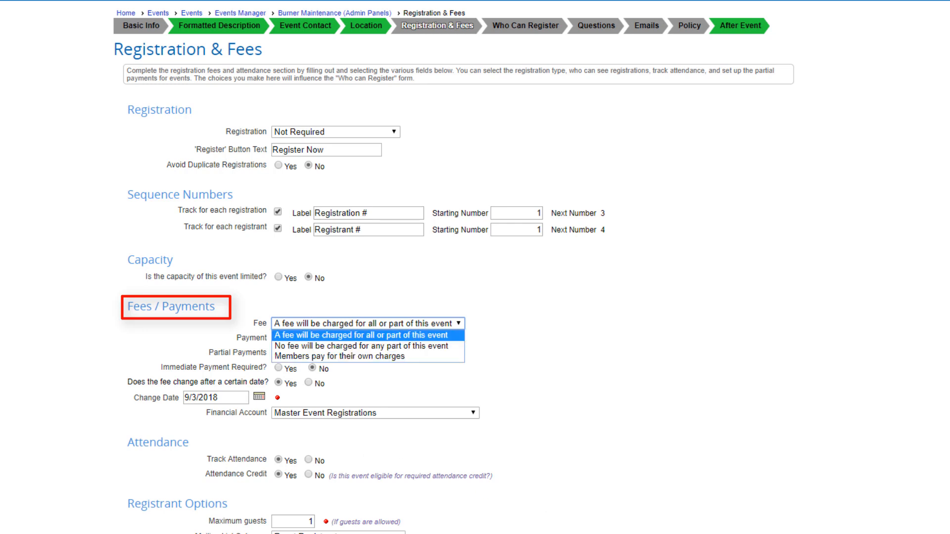
{"action": "key", "text": "Escape"}
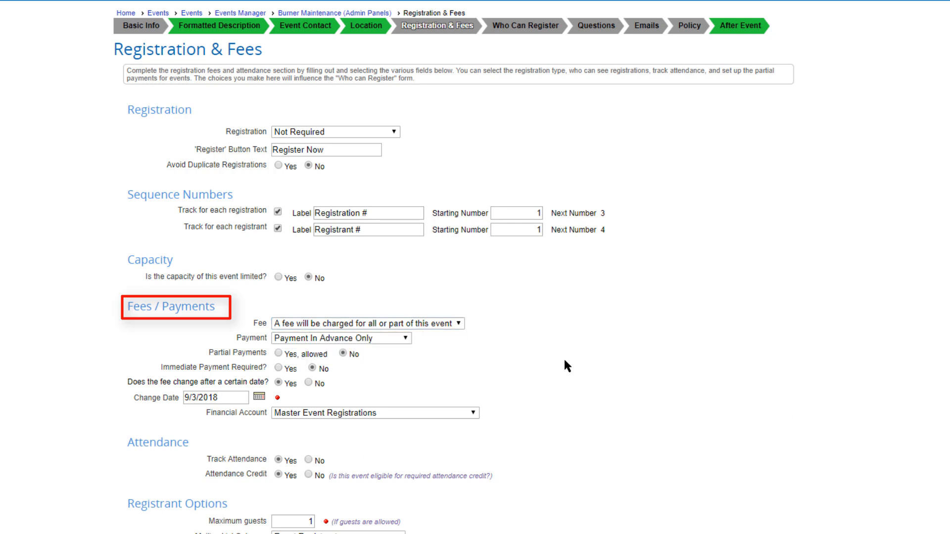
{"action": "left_click", "coordinate": [459, 325]}
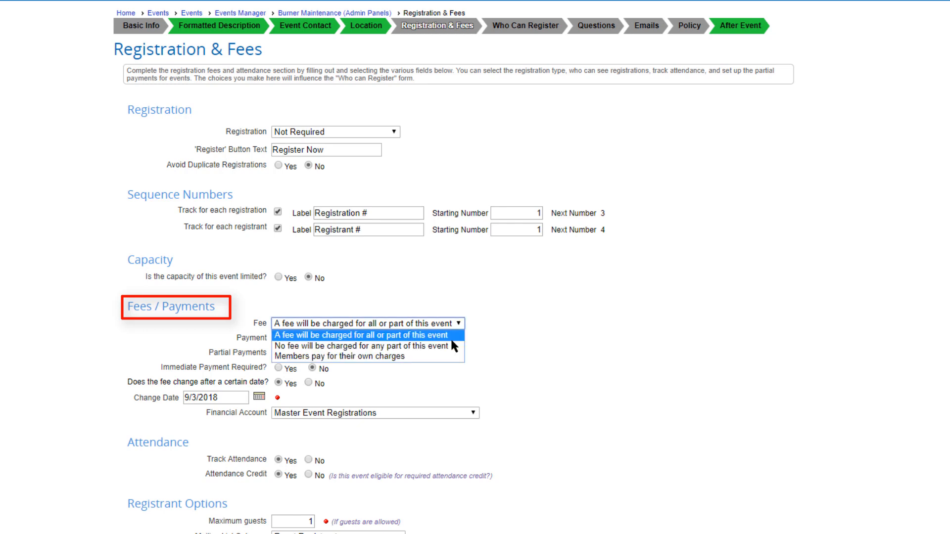
{"action": "left_click", "coordinate": [450, 346]}
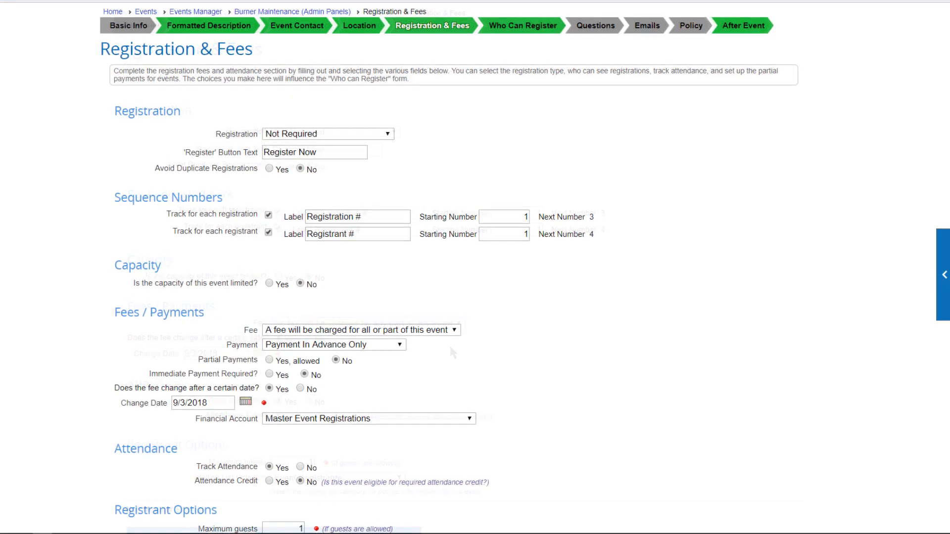
{"action": "scroll", "coordinate": [449, 352], "scroll_direction": "down", "scroll_amount": 2}
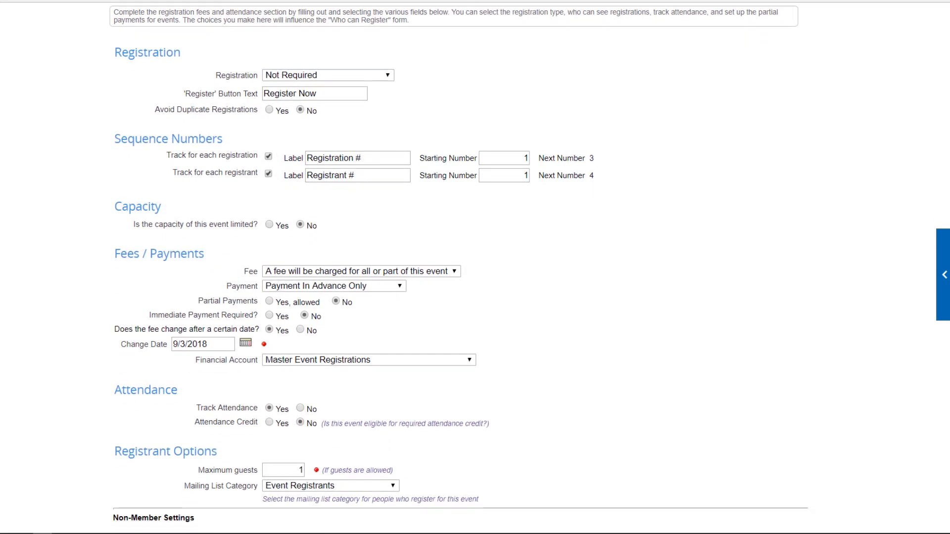
{"action": "scroll", "coordinate": [475, 267], "scroll_direction": "down", "scroll_amount": 4}
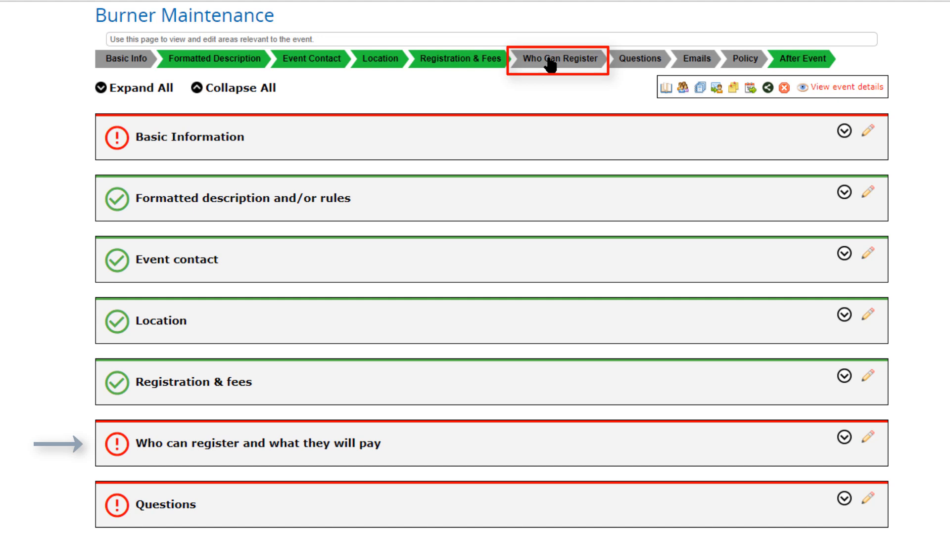
Step: Examine the available registrant types for Burner Maintenance's Who Can Register panel, from Everyone through Member Guest - a non-member
{"action": "left_click", "coordinate": [550, 60]}
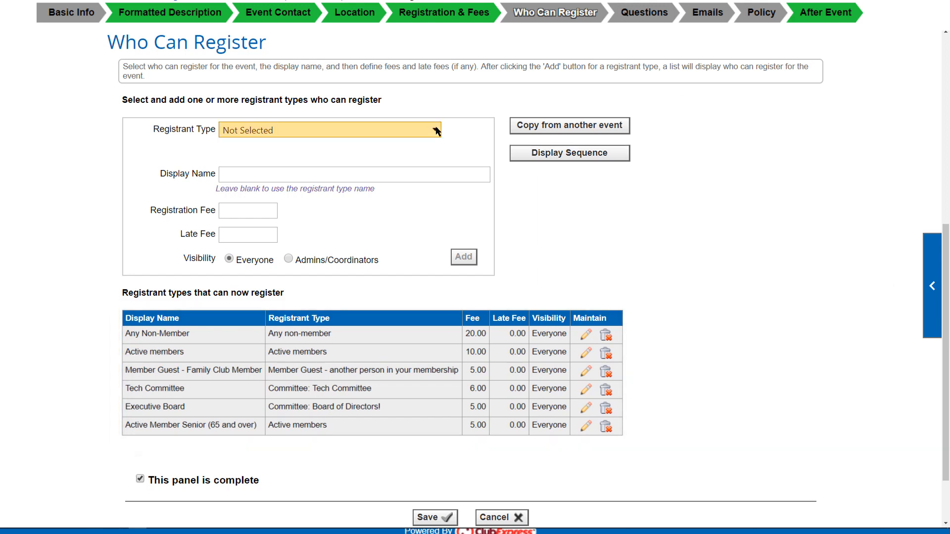
{"action": "left_click", "coordinate": [436, 132]}
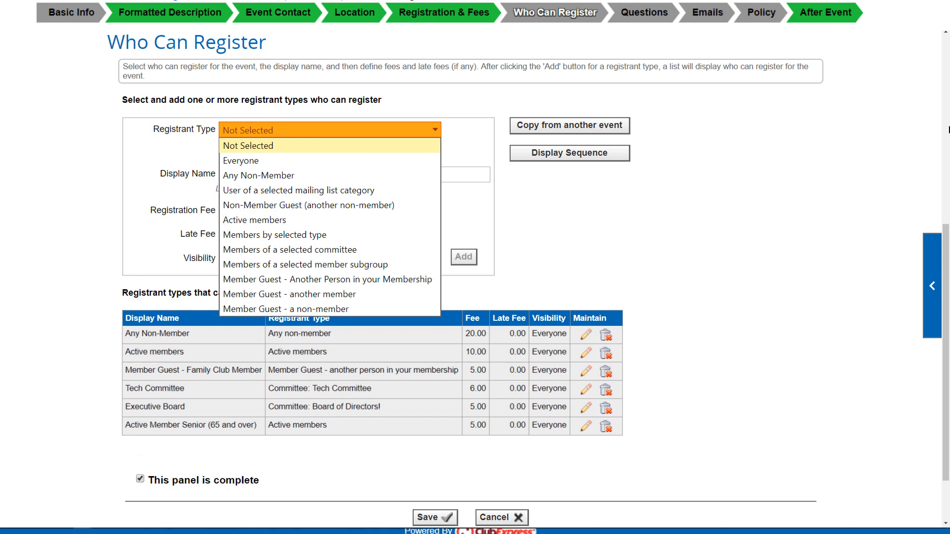
{"action": "key", "text": "Down"}
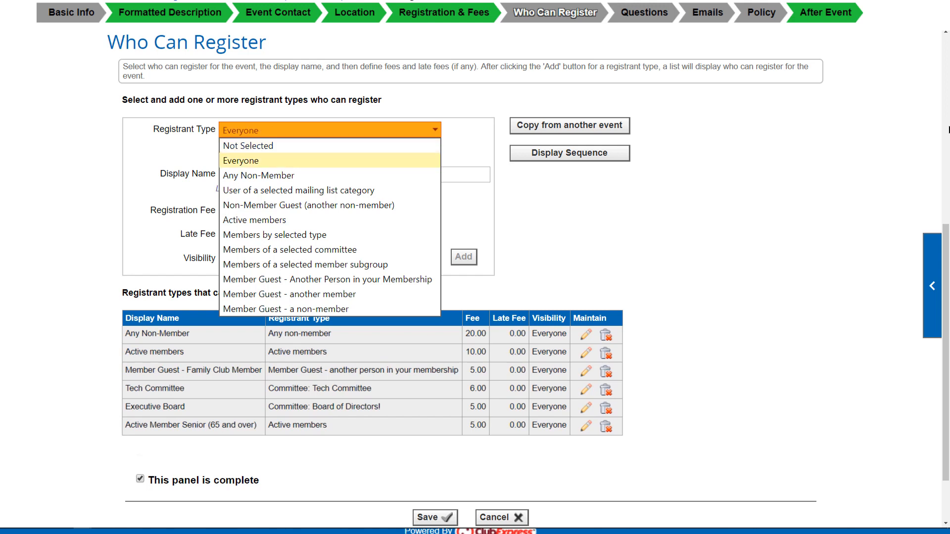
{"action": "key", "text": "Down"}
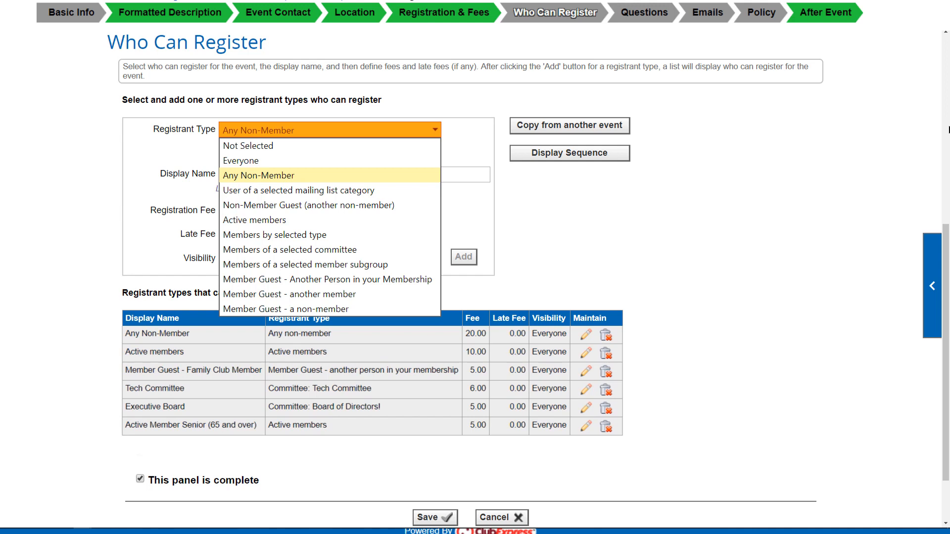
{"action": "key", "text": "Down"}
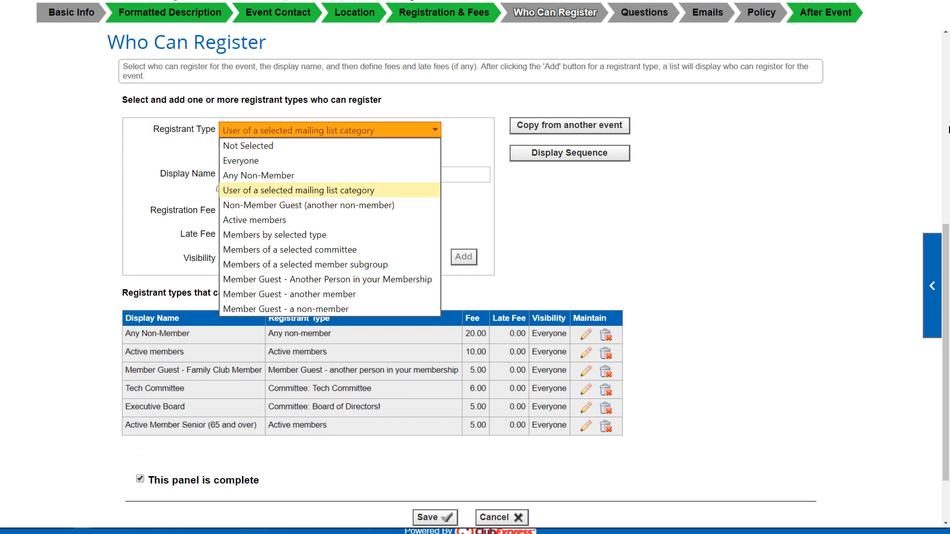
{"action": "key", "text": "Down"}
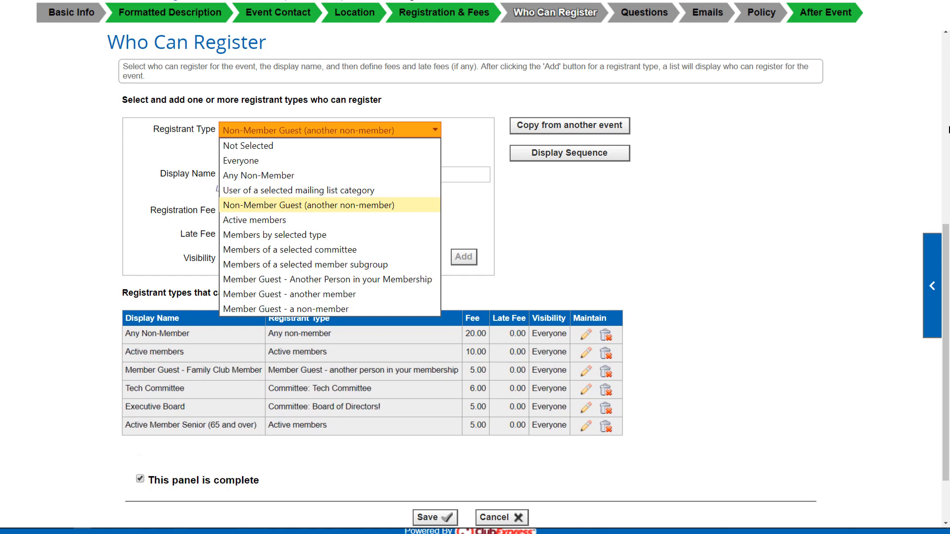
{"action": "key", "text": "Down"}
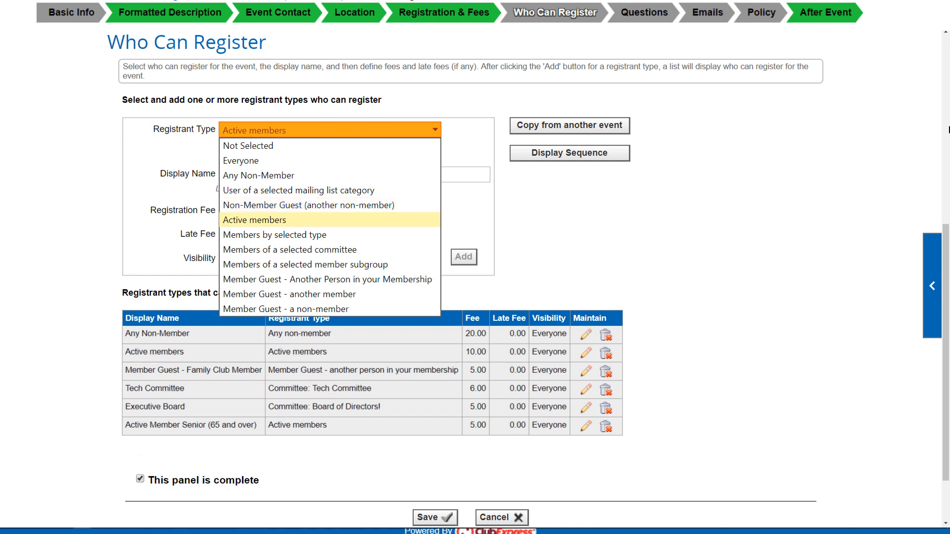
{"action": "key", "text": "Down"}
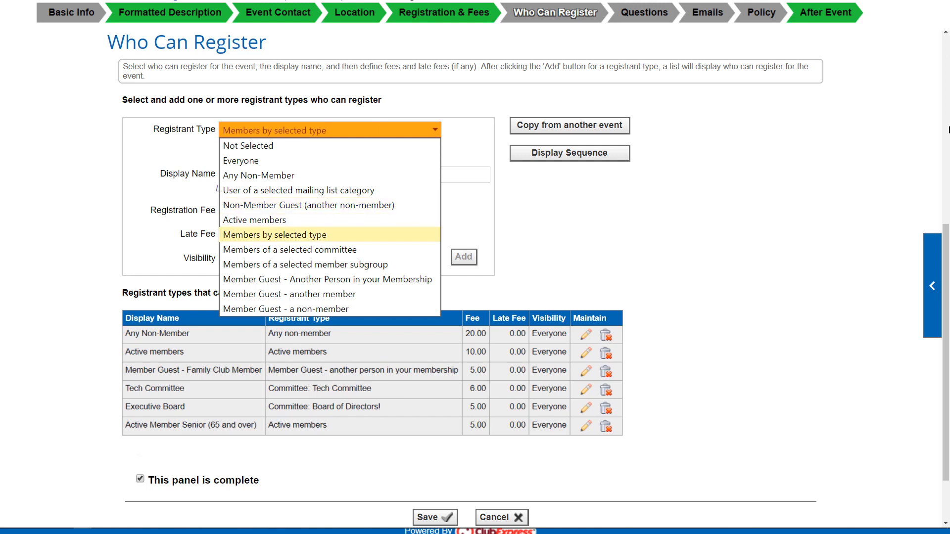
{"action": "key", "text": "Down"}
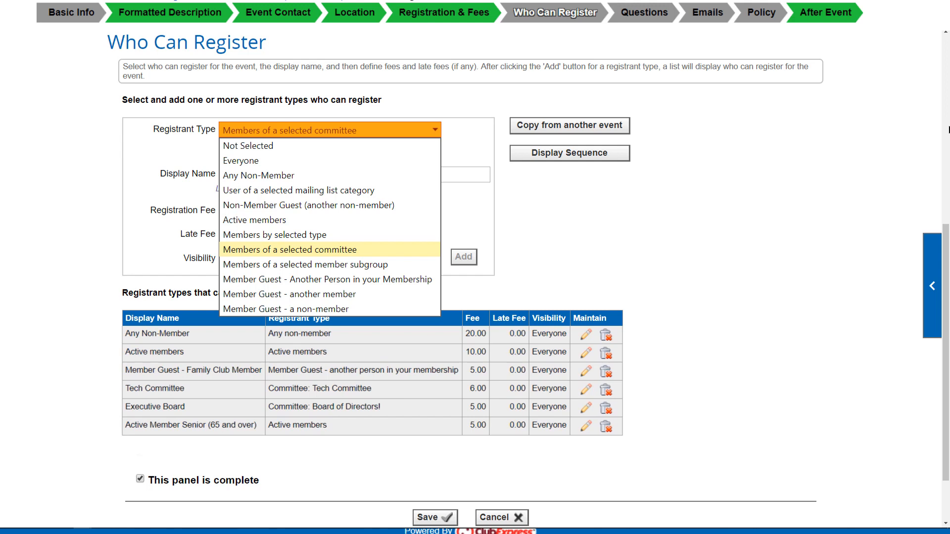
{"action": "key", "text": "Down"}
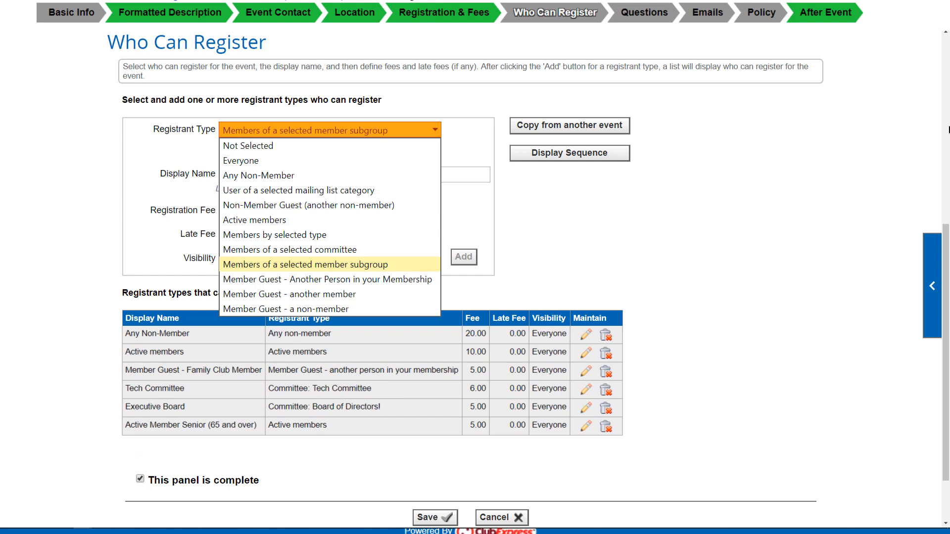
{"action": "key", "text": "Down"}
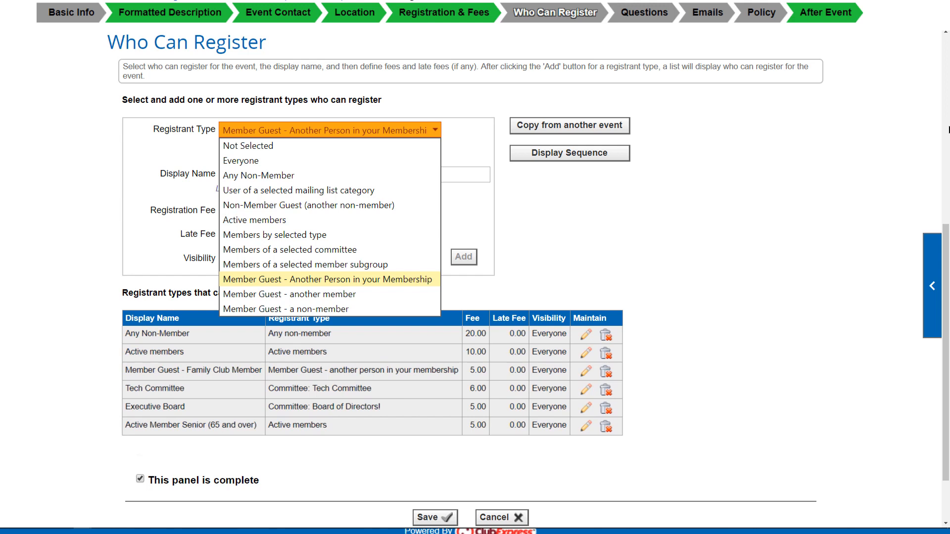
{"action": "key", "text": "Down"}
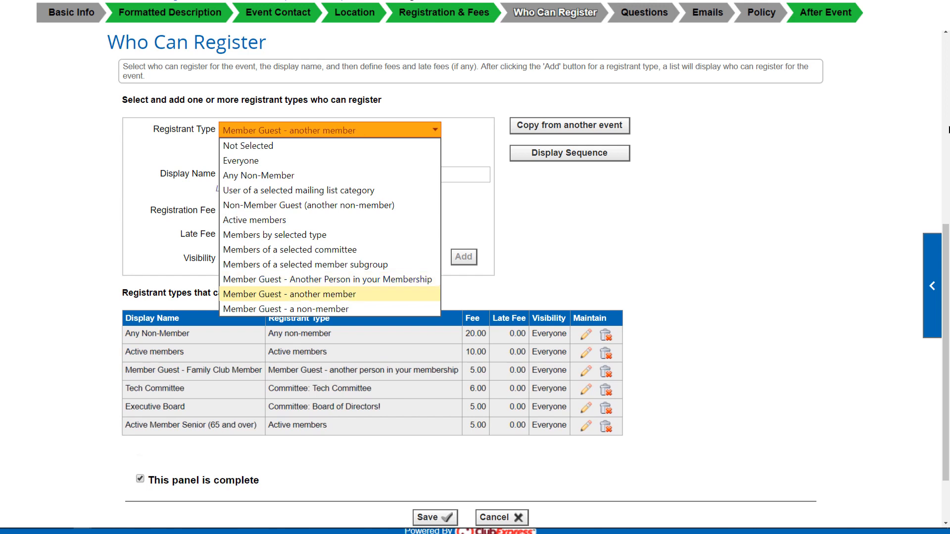
{"action": "key", "text": "Down"}
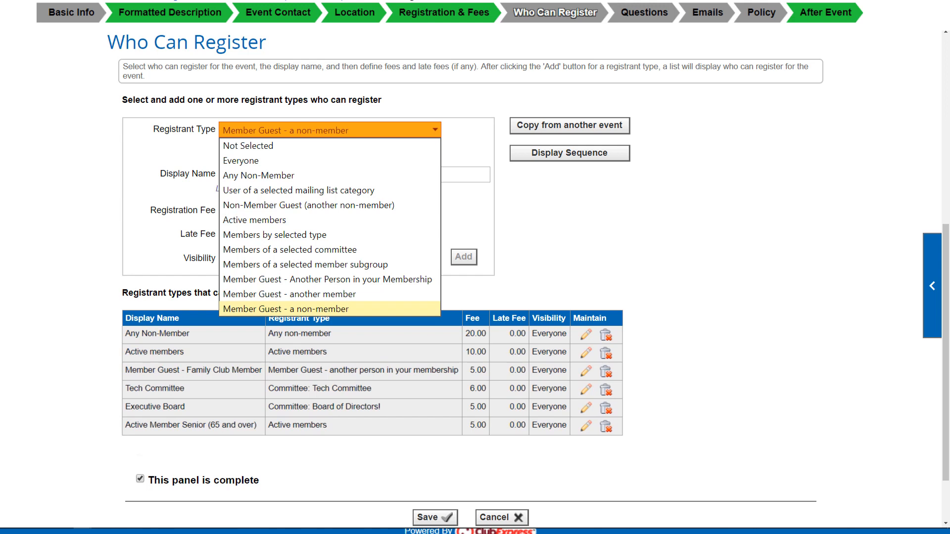
Step: Add the registrant type Member Guest - another member with display name Member Companion and a registration fee of 10
{"action": "key", "text": "Up"}
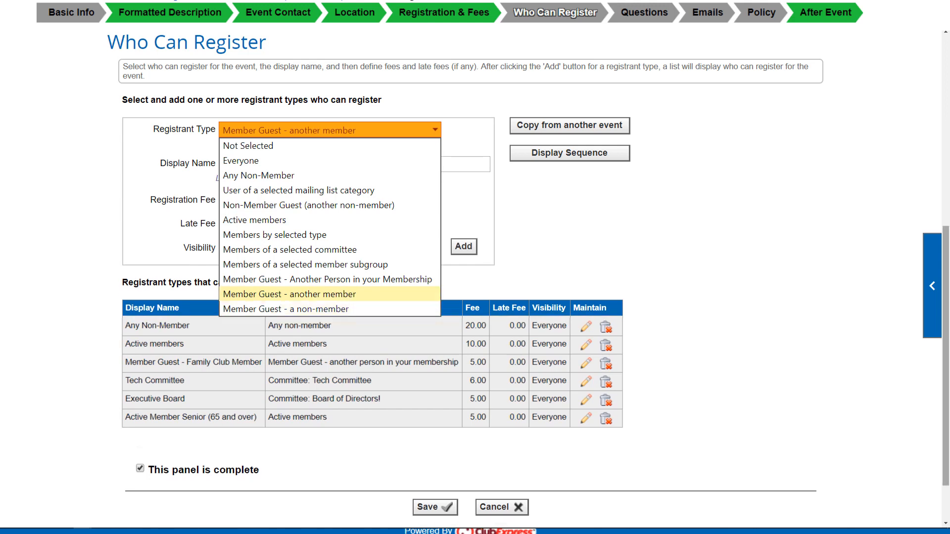
{"action": "key", "text": "Return"}
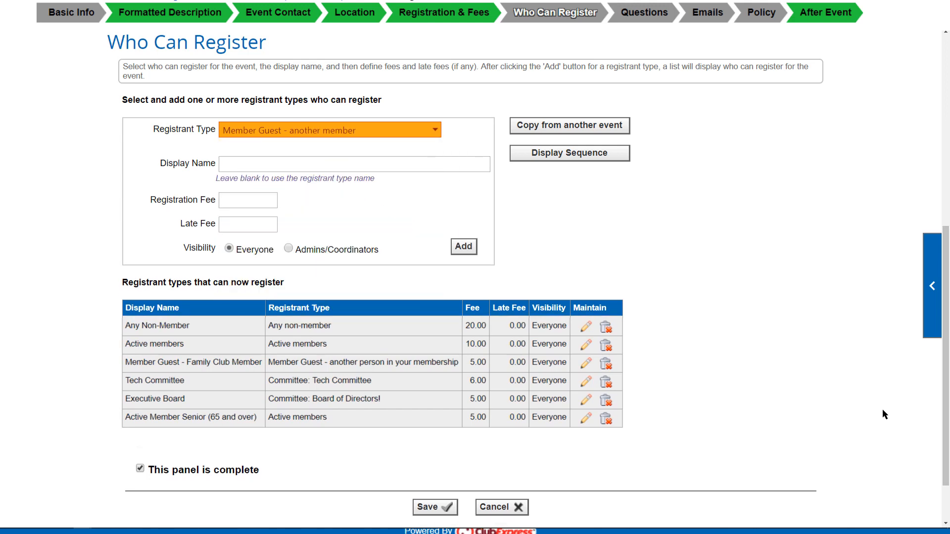
{"action": "left_click", "coordinate": [236, 171]}
{"action": "type", "text": "Member"}
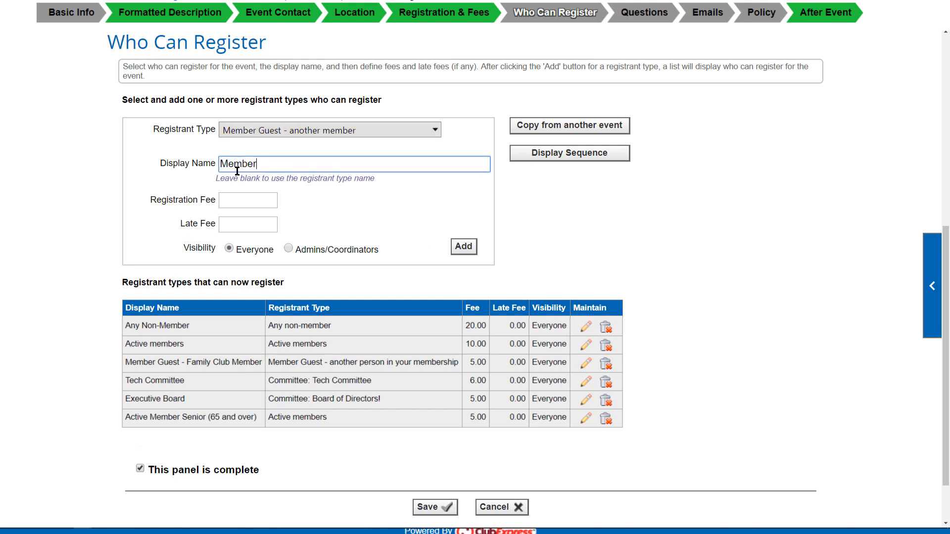
{"action": "type", "text": " Companion"}
{"action": "left_click", "coordinate": [249, 200]}
{"action": "type", "text": "10"}
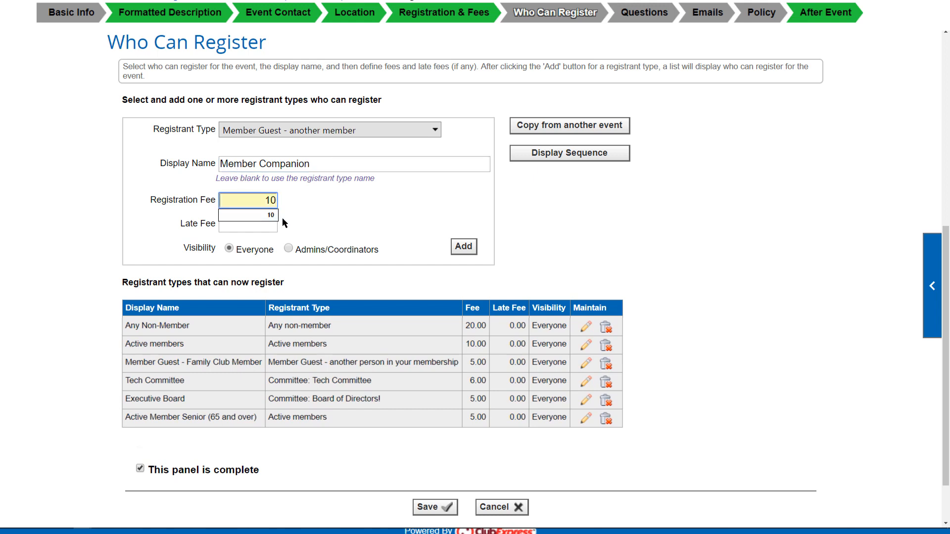
{"action": "left_click", "coordinate": [294, 227]}
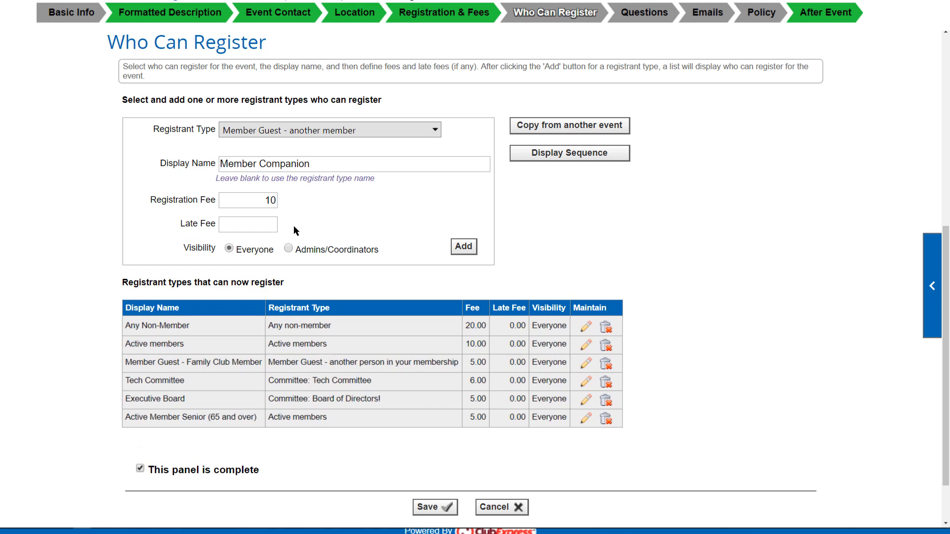
{"action": "left_click", "coordinate": [467, 249]}
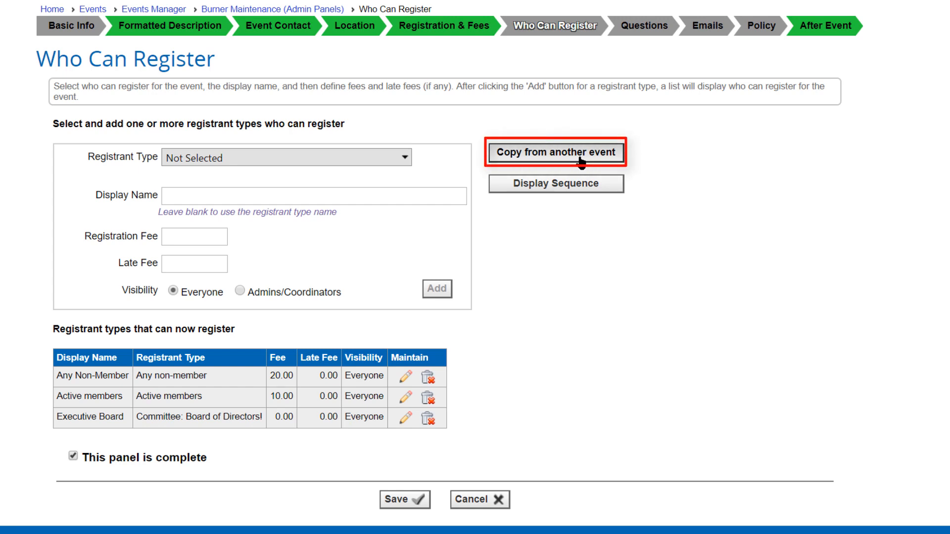
Step: Copy registrant types from the 7/5/2018 Basket repair event, searching the Tech Event category since 07/01/2018
{"action": "left_click", "coordinate": [582, 154]}
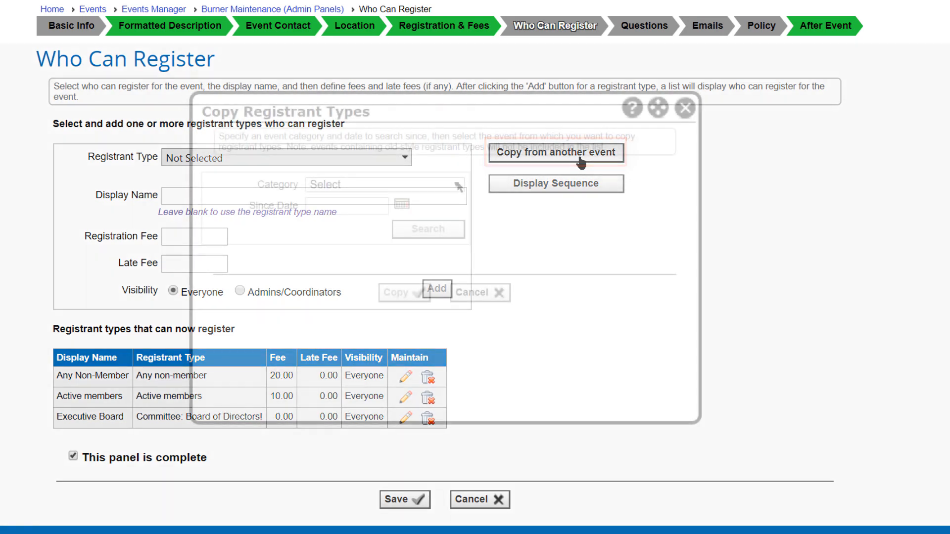
{"action": "left_click", "coordinate": [450, 185]}
{"action": "left_click", "coordinate": [380, 407]}
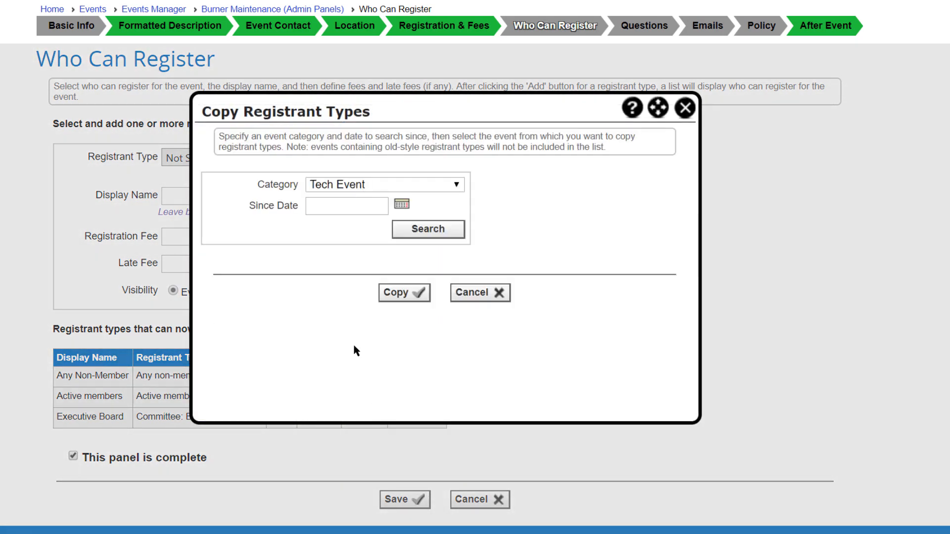
{"action": "left_click", "coordinate": [371, 206]}
{"action": "type", "text": "07/01/2018"}
{"action": "left_click", "coordinate": [421, 230]}
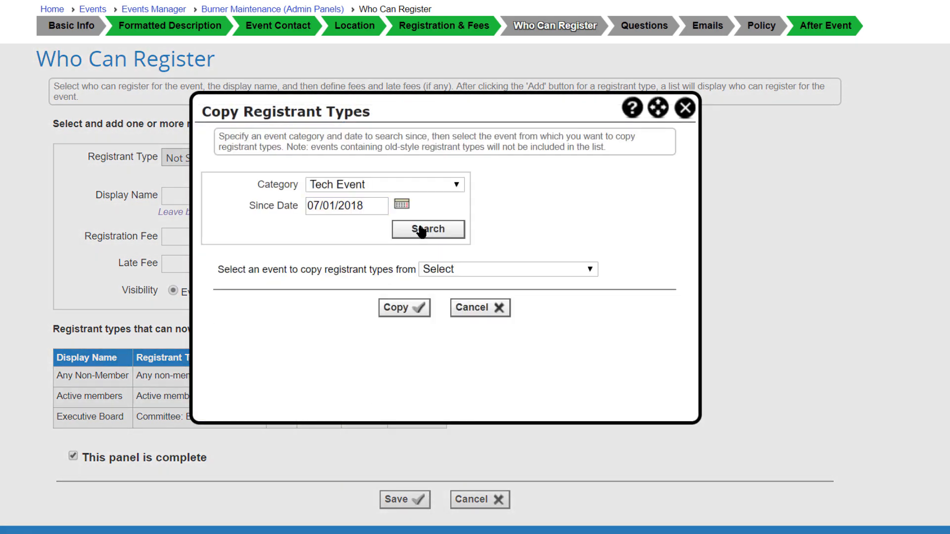
{"action": "left_click", "coordinate": [483, 267]}
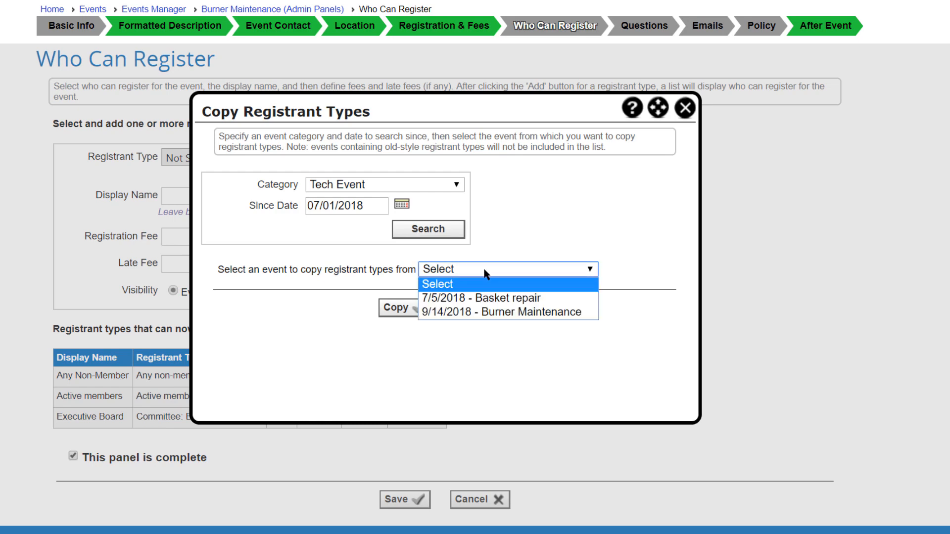
{"action": "left_click", "coordinate": [507, 299]}
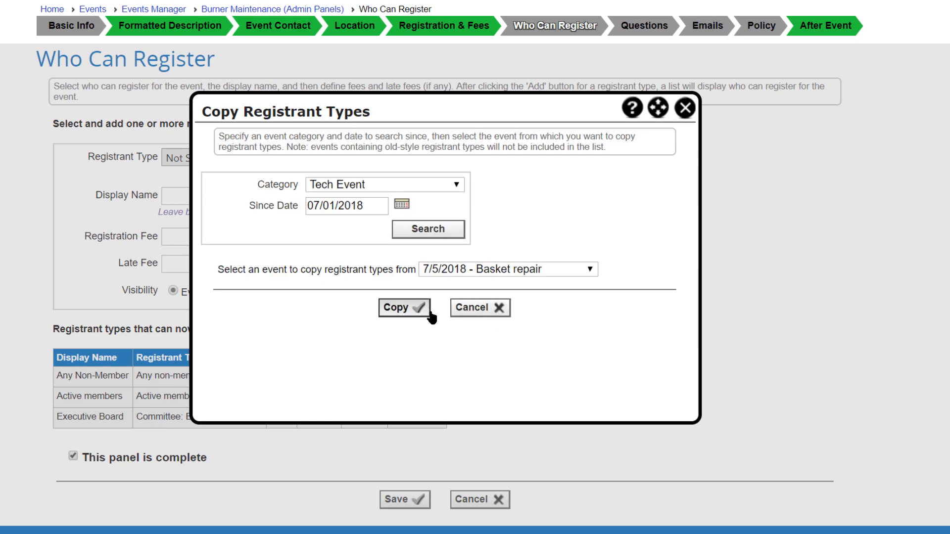
{"action": "left_click", "coordinate": [418, 311]}
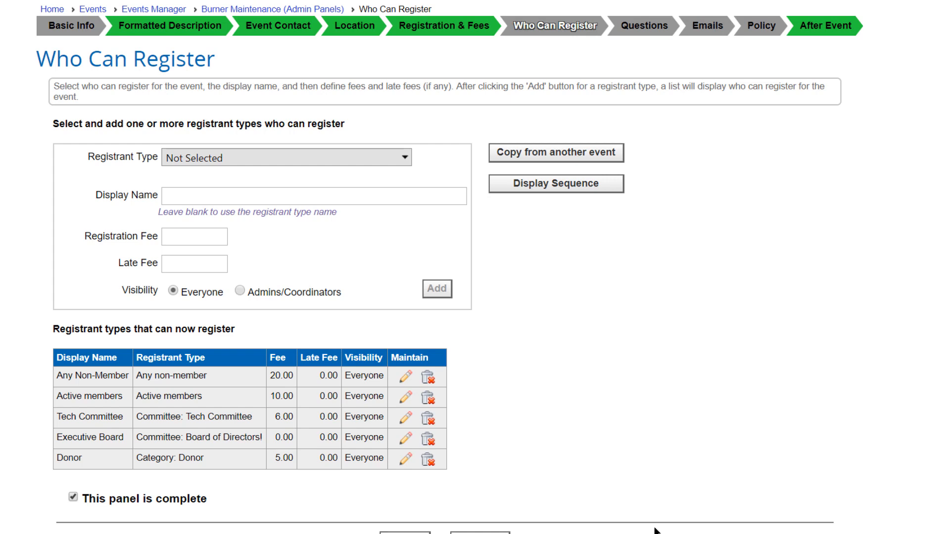
Step: Set the Executive Board registrant type's registration fee to 5.00 and update it
{"action": "left_click", "coordinate": [406, 440]}
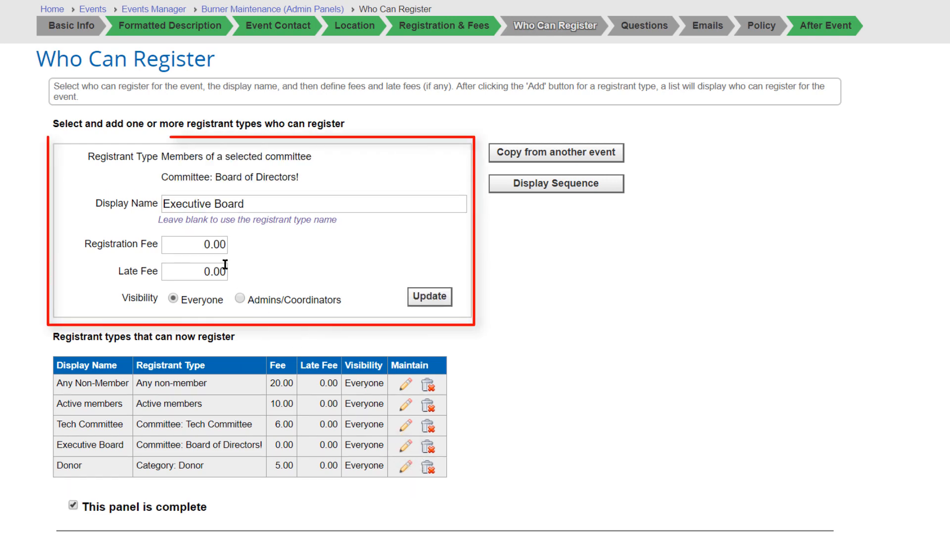
{"action": "double_click", "coordinate": [217, 245]}
{"action": "type", "text": "5.00"}
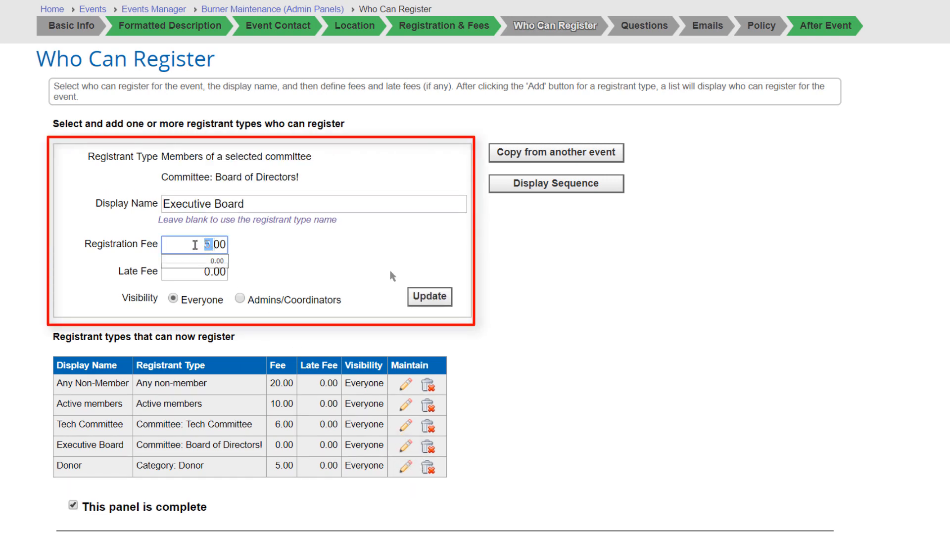
{"action": "left_click", "coordinate": [430, 296]}
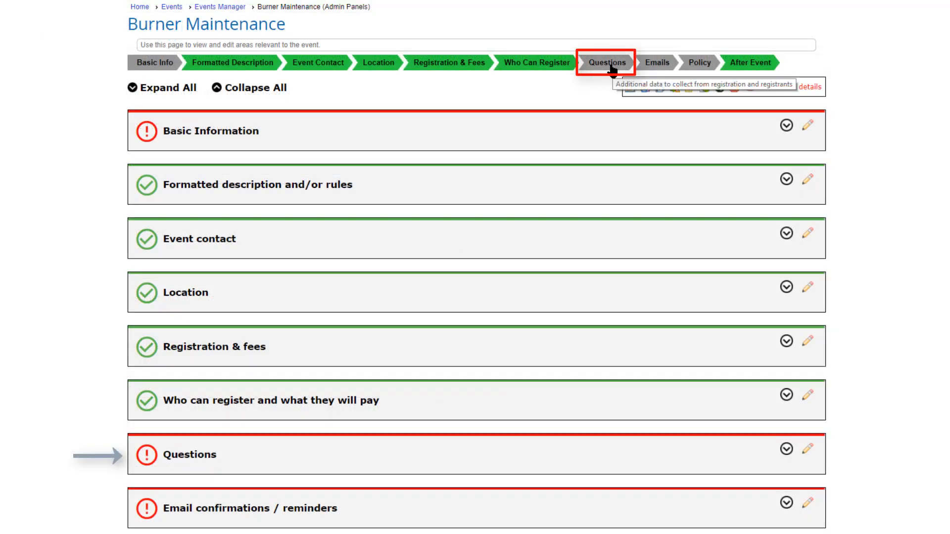
Step: Add "Are you a pilot?" as a required registrant question for All Registrants, mark the Questions panel complete and return to the event panels
{"action": "left_click", "coordinate": [611, 69]}
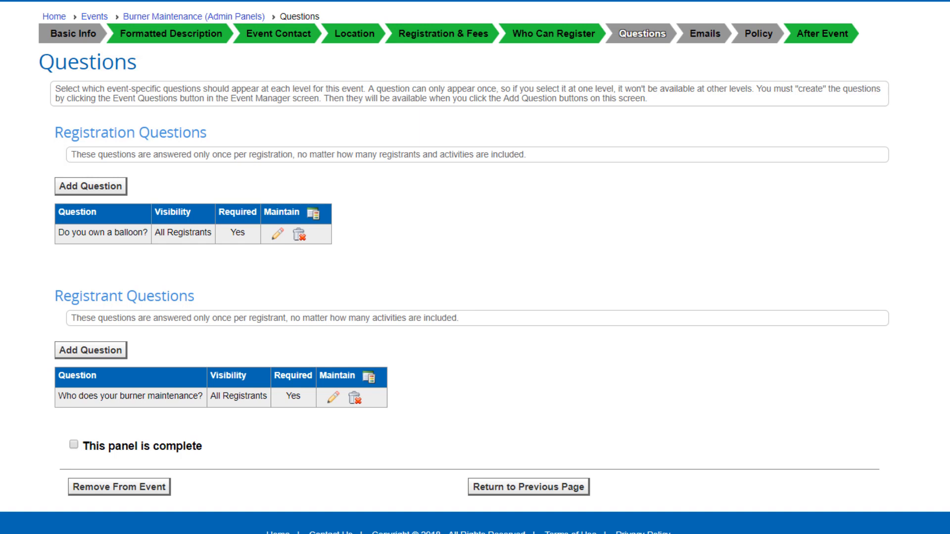
{"action": "left_click", "coordinate": [101, 351]}
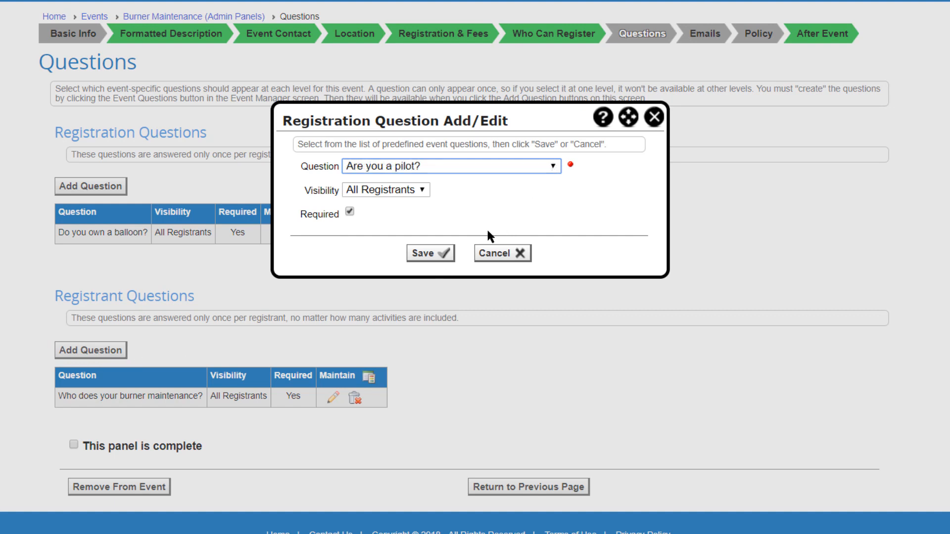
{"action": "left_click", "coordinate": [431, 254]}
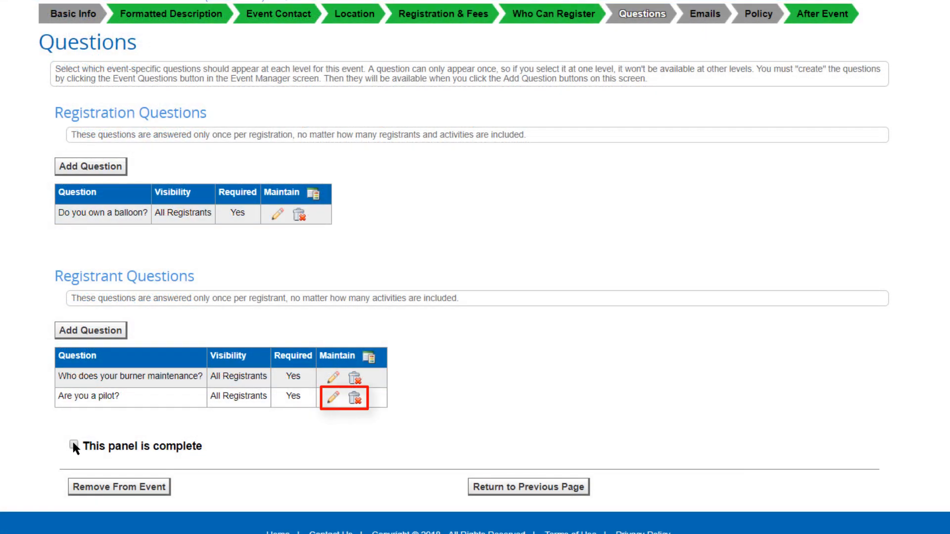
{"action": "left_click", "coordinate": [73, 445]}
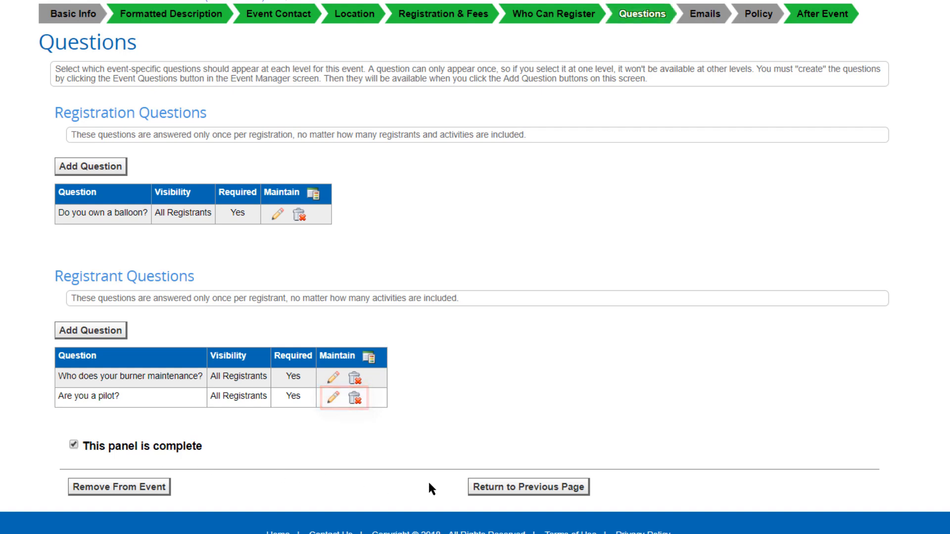
{"action": "left_click", "coordinate": [529, 486]}
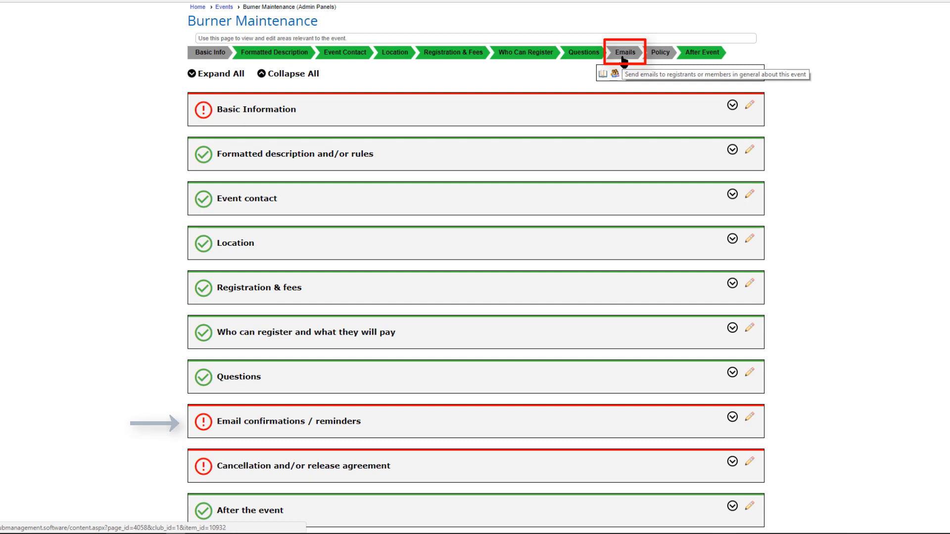
Step: In the Emails panel, add confirmation text "Be sure to bring gloves", enable registrant reminders on 9/4/2018 and 9/11/2018, and save it as complete
{"action": "left_click", "coordinate": [623, 55]}
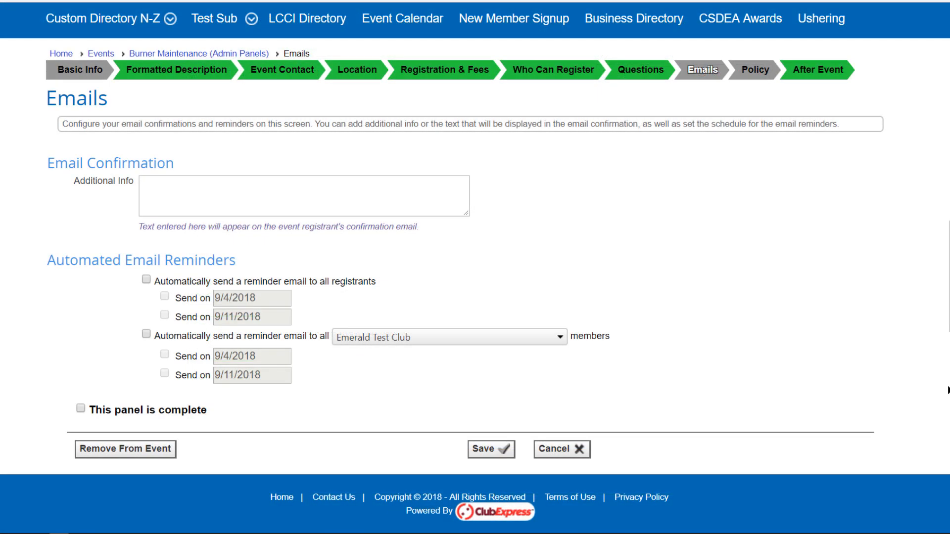
{"action": "type", "text": "Be sure to bring gloves"}
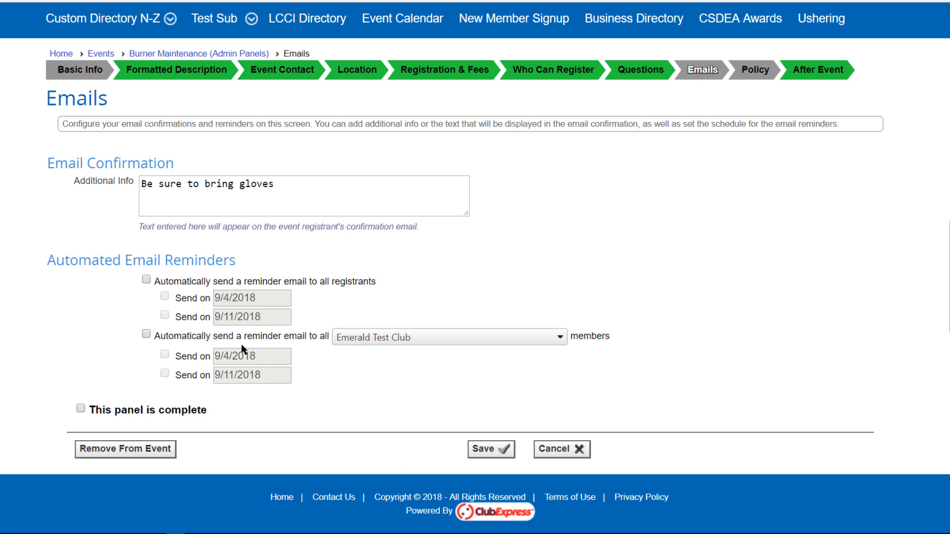
{"action": "left_click", "coordinate": [146, 280]}
{"action": "left_click", "coordinate": [164, 297]}
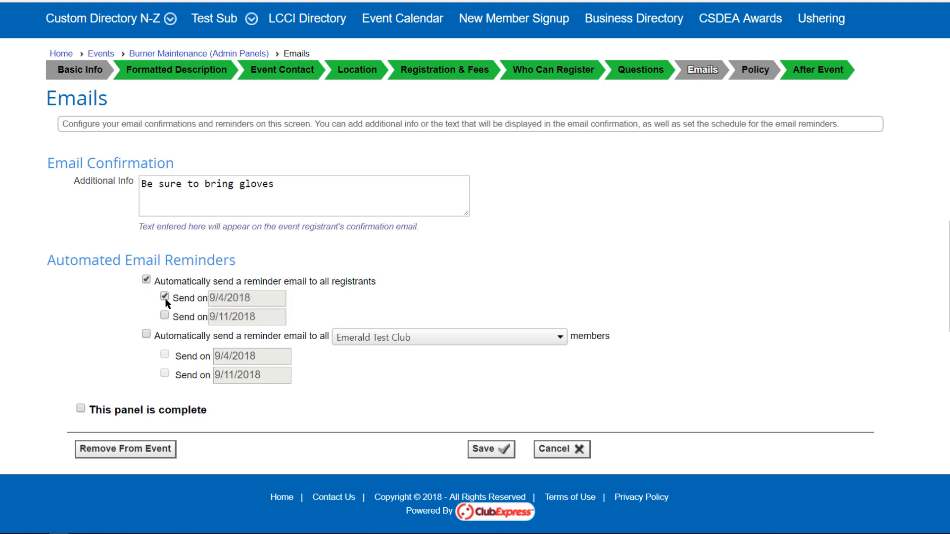
{"action": "left_click", "coordinate": [165, 316]}
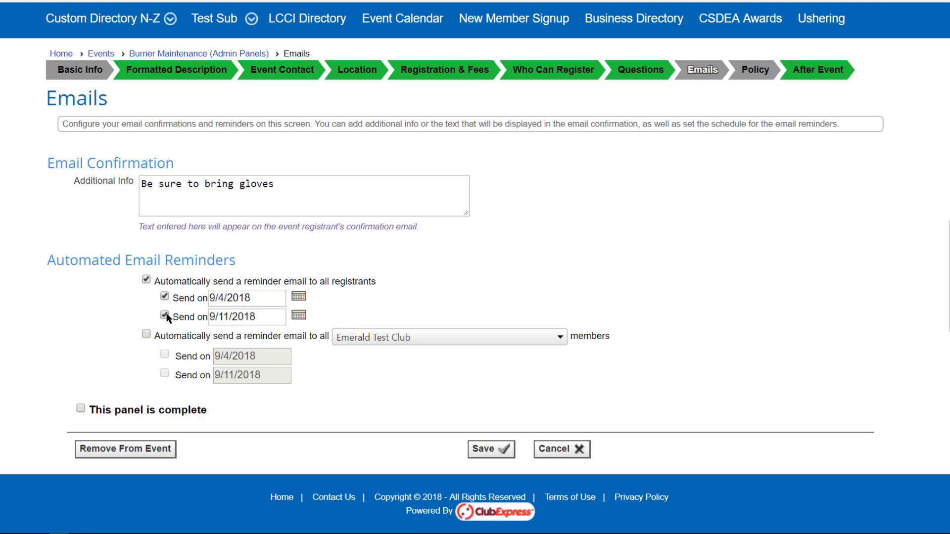
{"action": "left_click", "coordinate": [81, 409]}
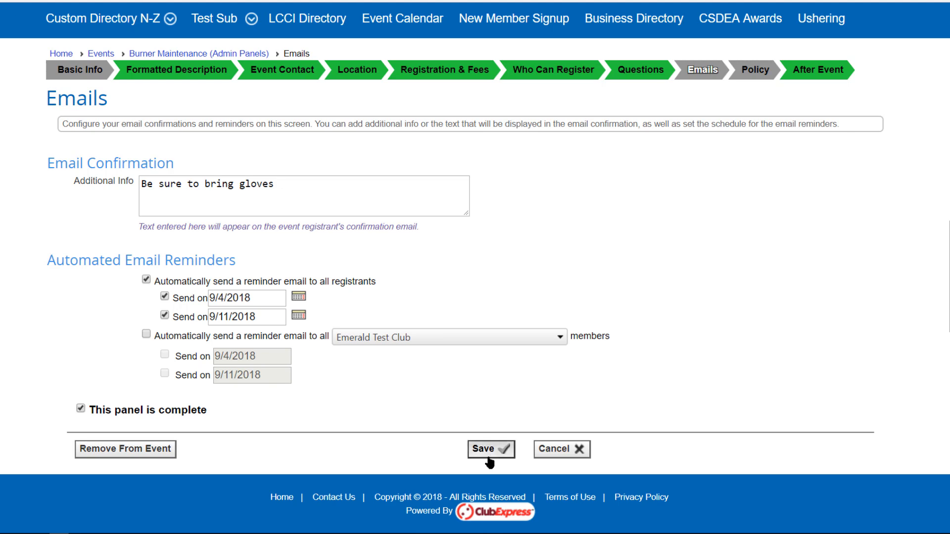
{"action": "left_click", "coordinate": [505, 454]}
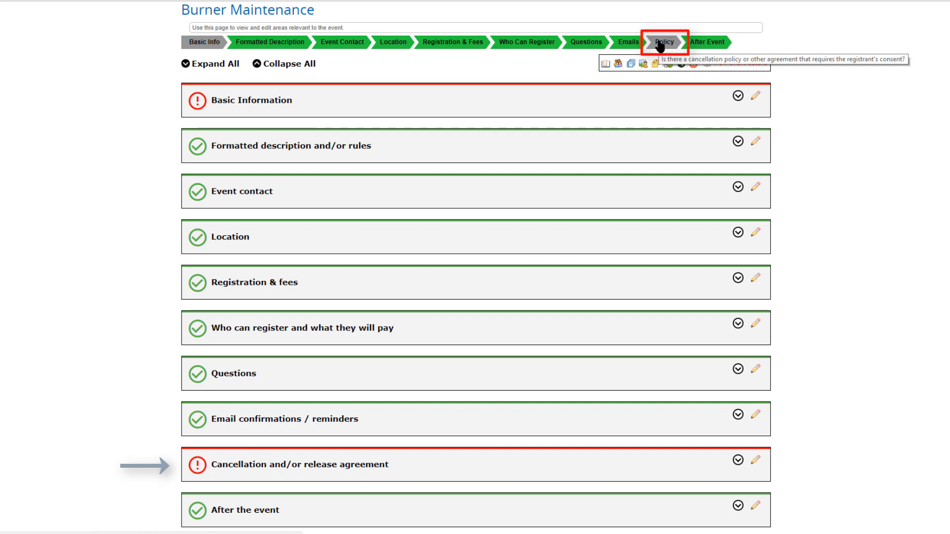
Step: In the Policy panel, allow cancellations and require a custom cancellation policy for this event
{"action": "left_click", "coordinate": [660, 43]}
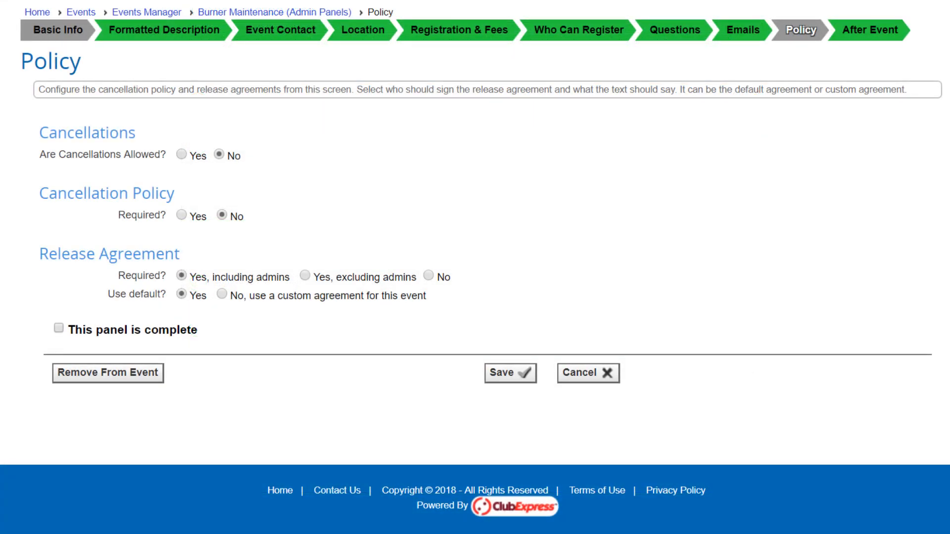
{"action": "left_click", "coordinate": [181, 154]}
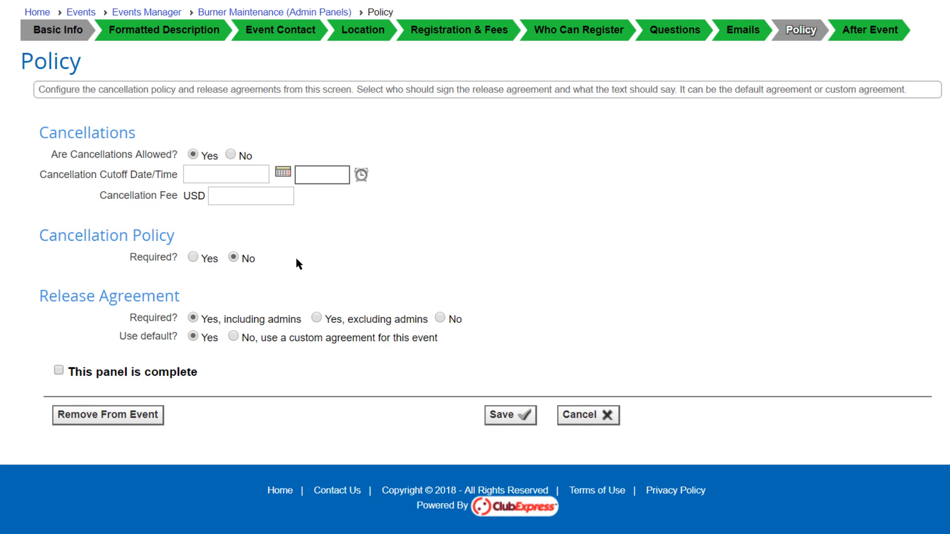
{"action": "left_click", "coordinate": [192, 257]}
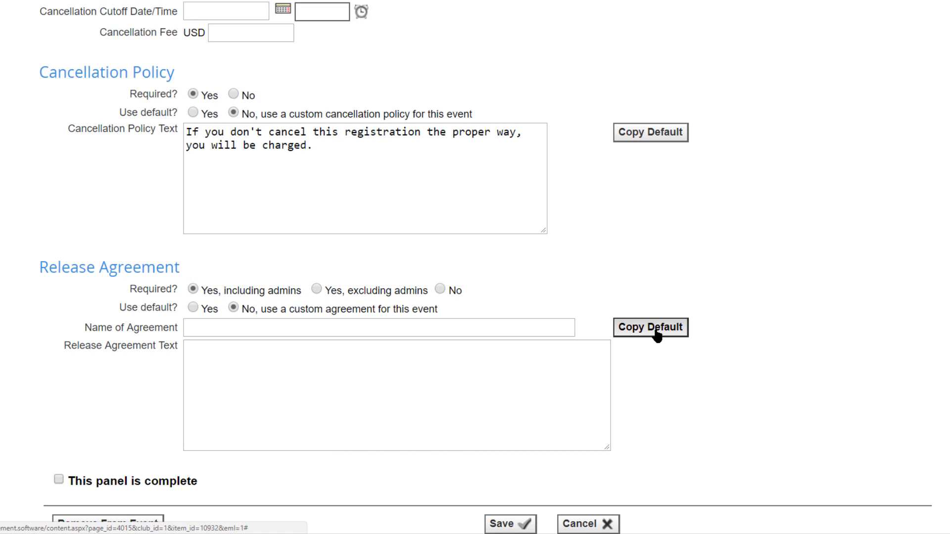
Step: Copy the default Agreement/Waiver text into the custom release agreement and save the Policy panel as complete
{"action": "left_click", "coordinate": [657, 336]}
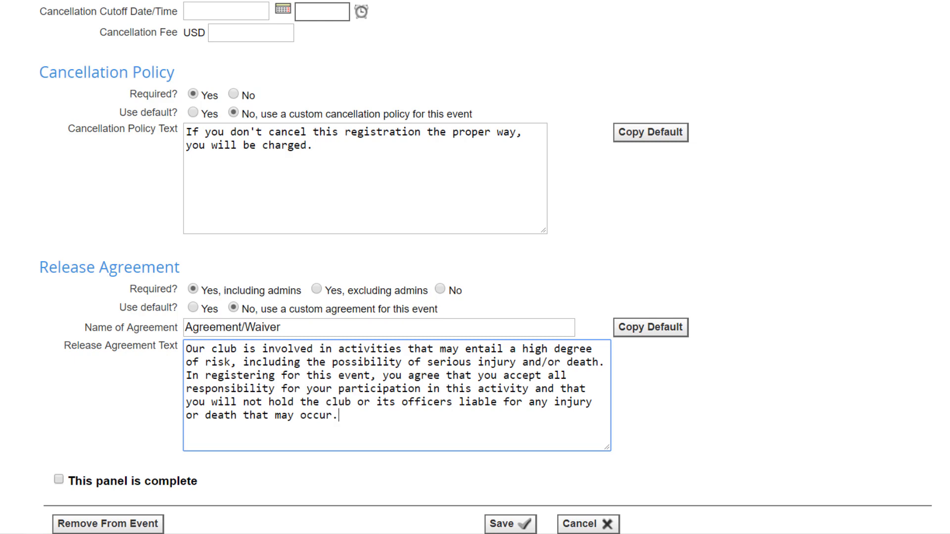
{"action": "left_click", "coordinate": [59, 478]}
{"action": "left_click", "coordinate": [509, 524]}
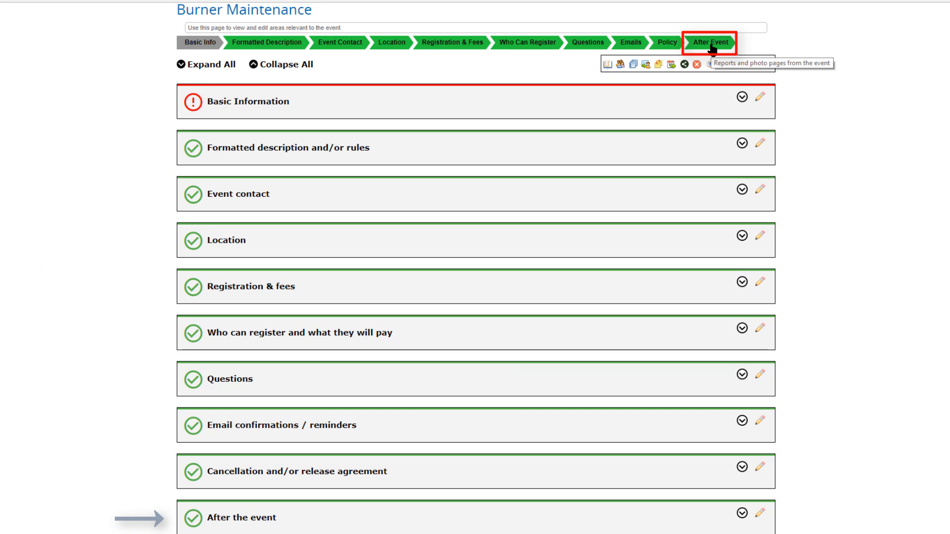
Step: Examine the After Event panel, plus the Movie Ticket - Adult activity and Coffee Mug item of the Movie And Dinner At The Clubhouse event
{"action": "left_click", "coordinate": [712, 44]}
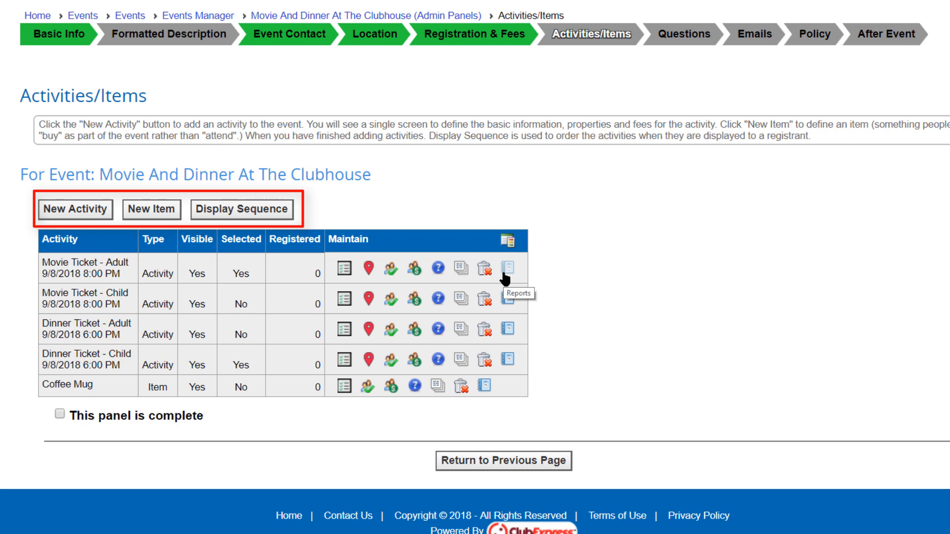
{"action": "left_click", "coordinate": [345, 271]}
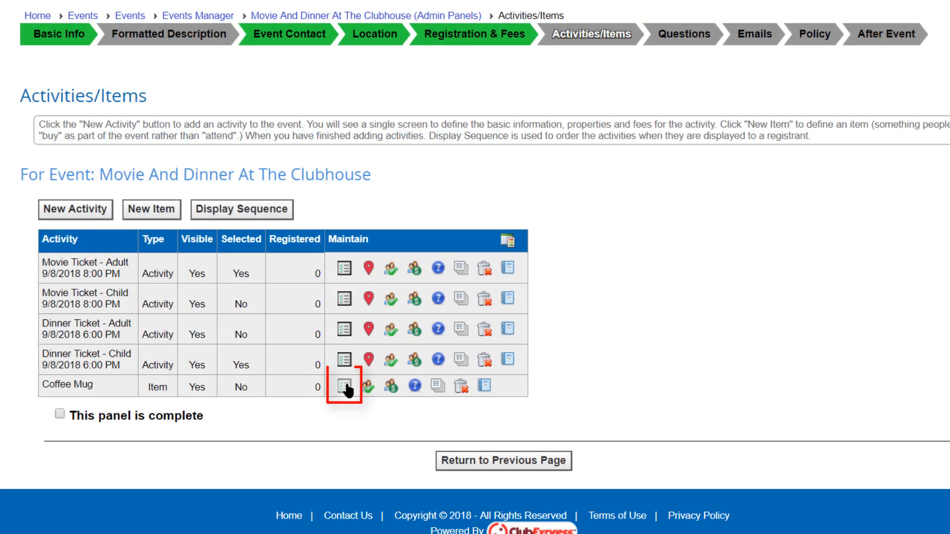
{"action": "left_click", "coordinate": [347, 387]}
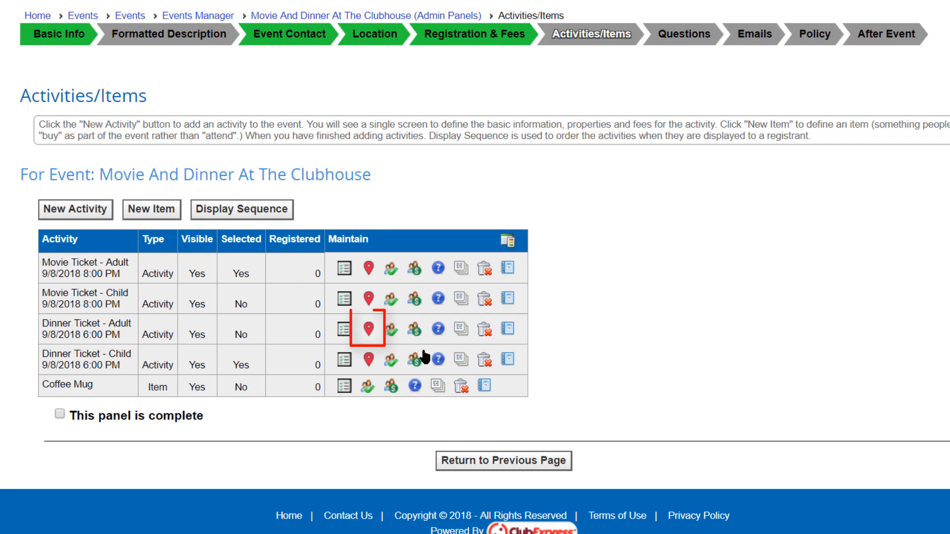
Step: Give the Dinner Ticket - Adult activity a different location from the event, using the predefined Dockside Resort
{"action": "left_click", "coordinate": [369, 329]}
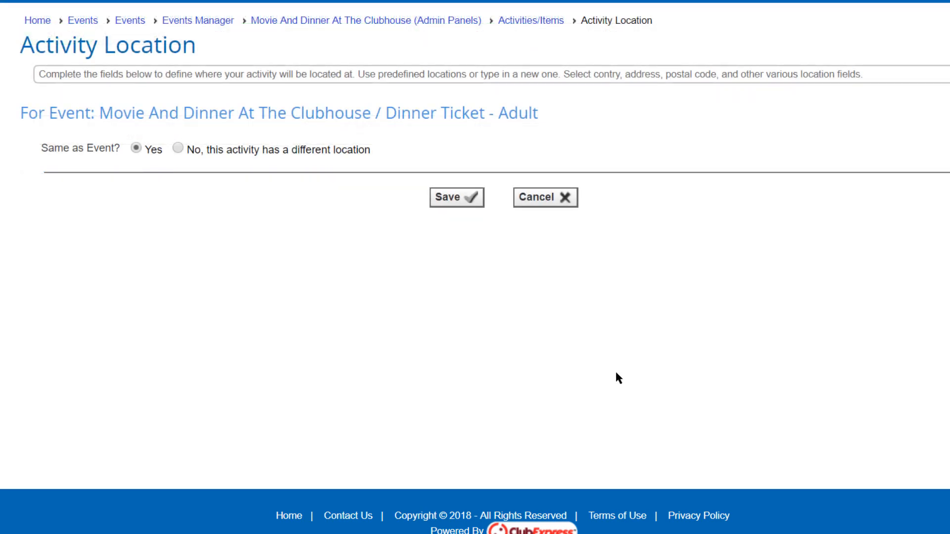
{"action": "left_click", "coordinate": [178, 148]}
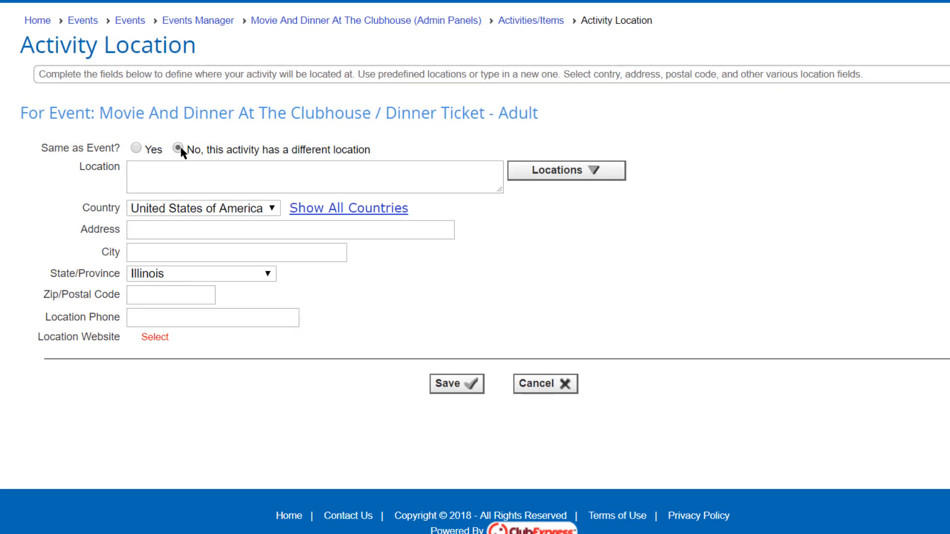
{"action": "left_click", "coordinate": [539, 177]}
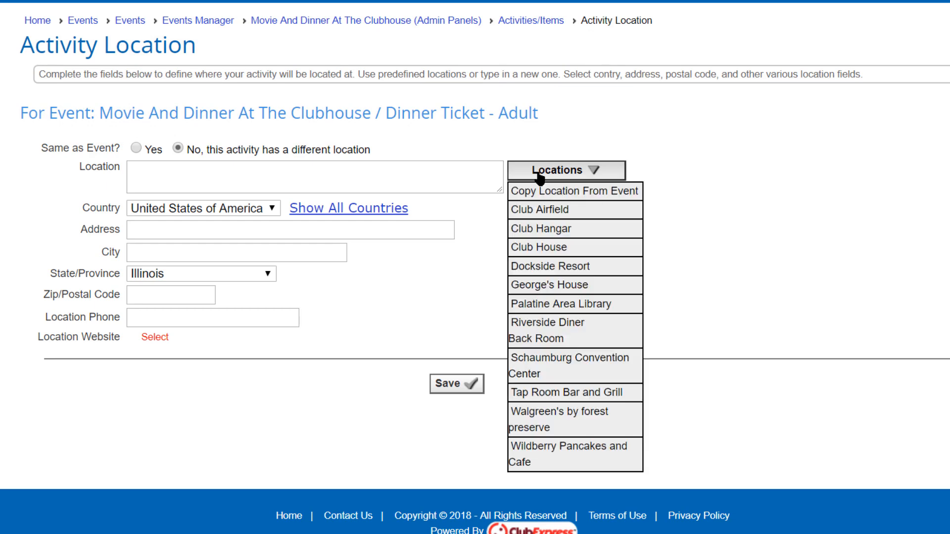
{"action": "left_click", "coordinate": [547, 267]}
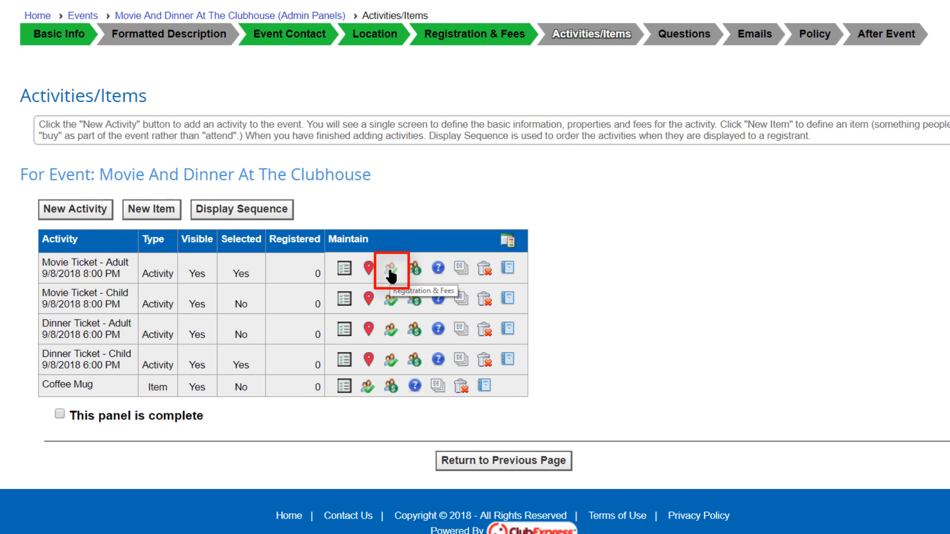
Step: Set the Movie Ticket - Adult activity to not selected during registration
{"action": "left_click", "coordinate": [391, 275]}
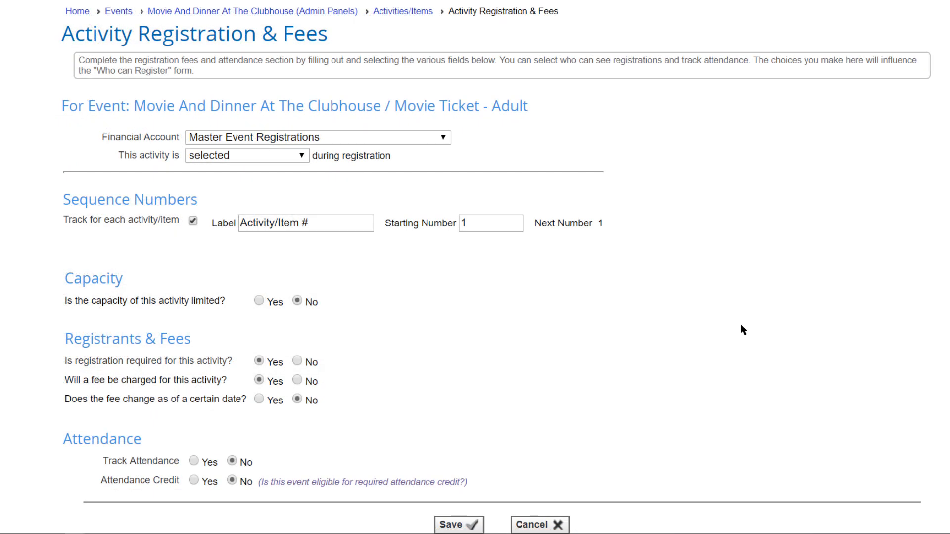
{"action": "left_click", "coordinate": [303, 156]}
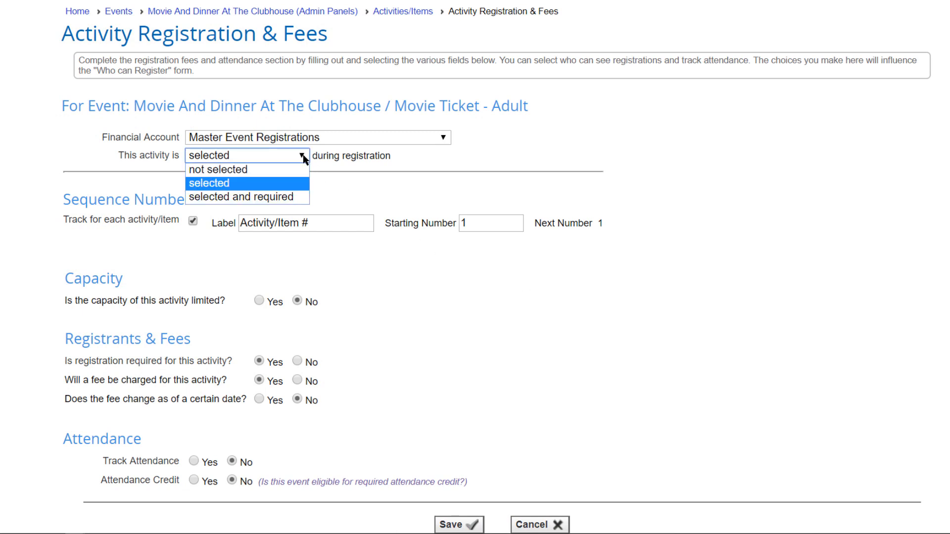
{"action": "left_click", "coordinate": [303, 156]}
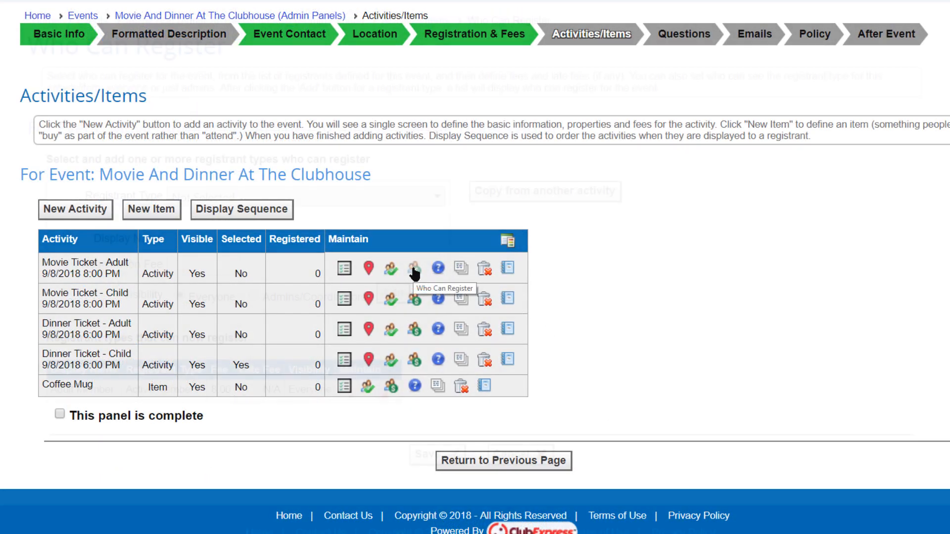
Step: Add the Adult Guest registrant type with a registration fee of 12 to the Movie Ticket - Adult activity and save
{"action": "left_click", "coordinate": [415, 273]}
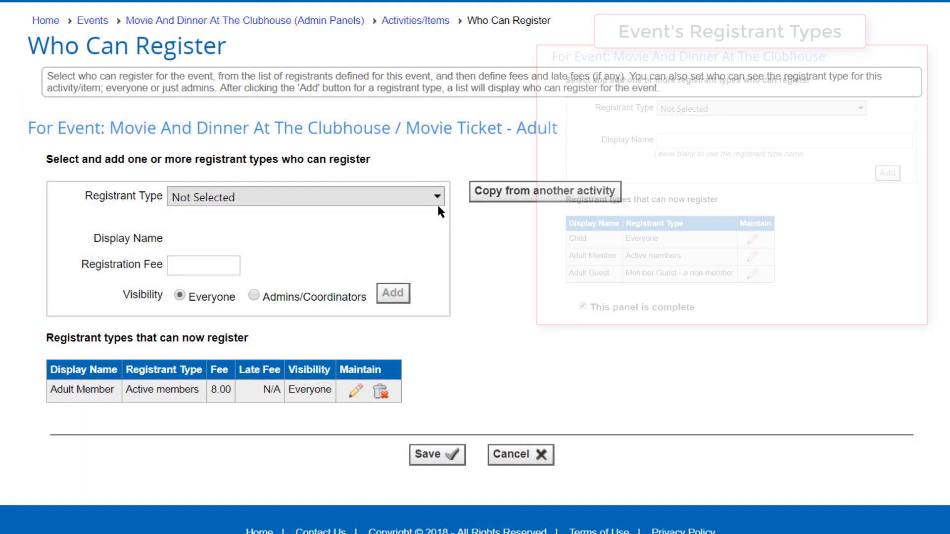
{"action": "left_click", "coordinate": [438, 199]}
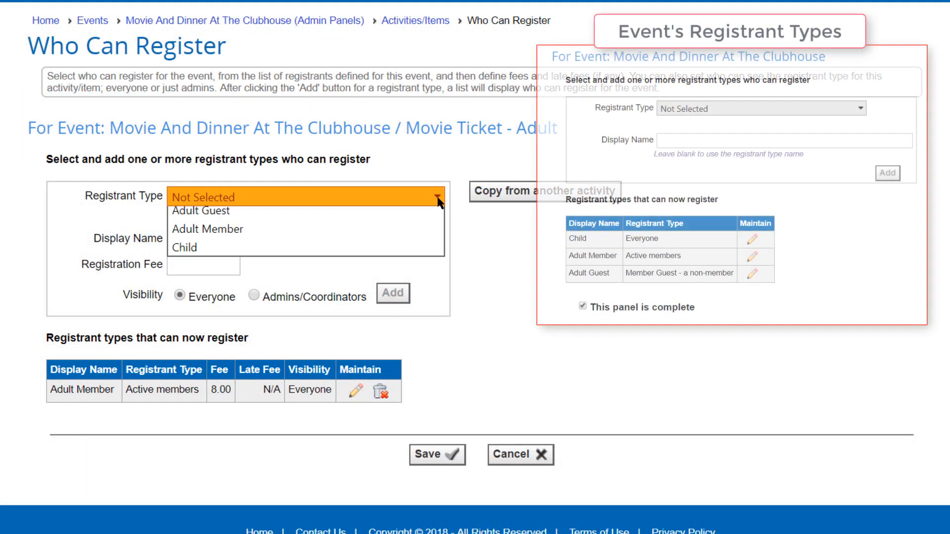
{"action": "left_click", "coordinate": [385, 235]}
{"action": "left_click", "coordinate": [208, 265]}
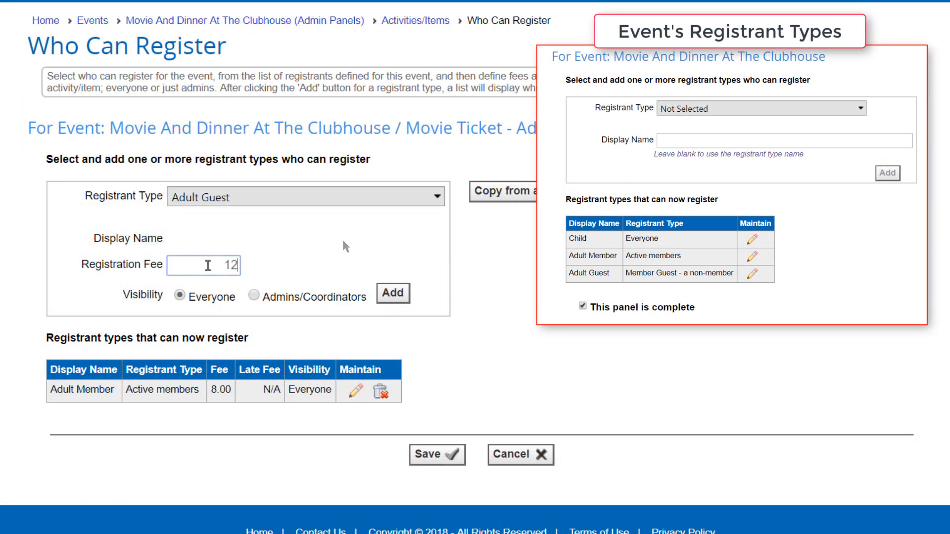
{"action": "left_click", "coordinate": [403, 299]}
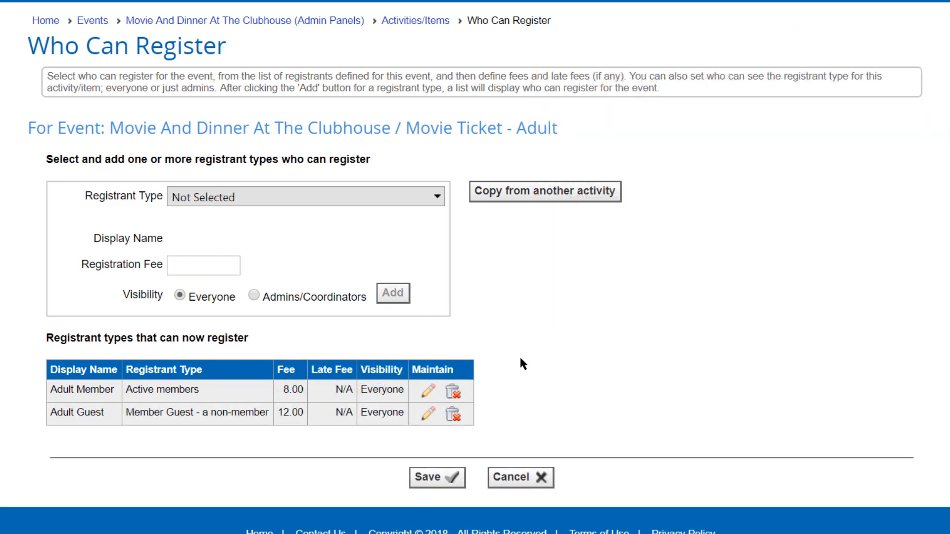
{"action": "left_click", "coordinate": [437, 478]}
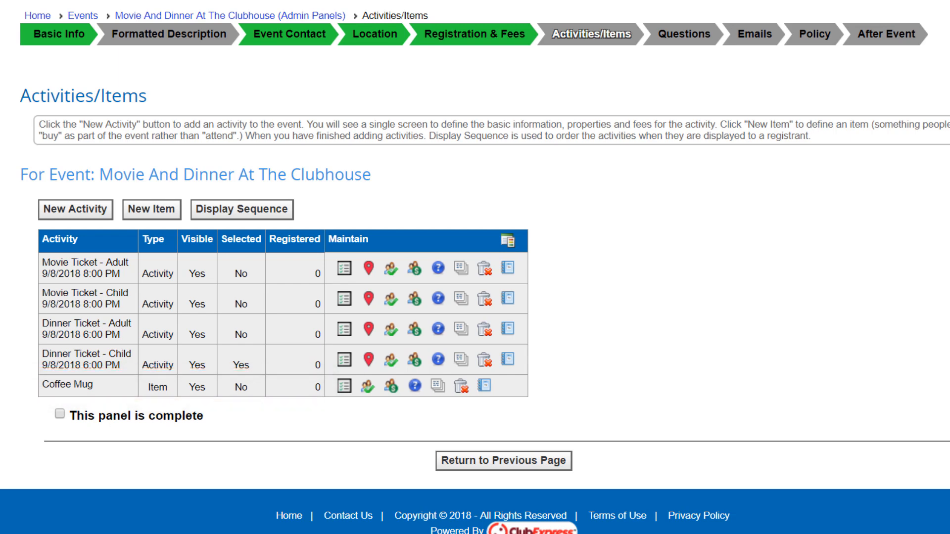
Step: Open the registration and fee settings of the Coffee Mug item
{"action": "left_click", "coordinate": [367, 386]}
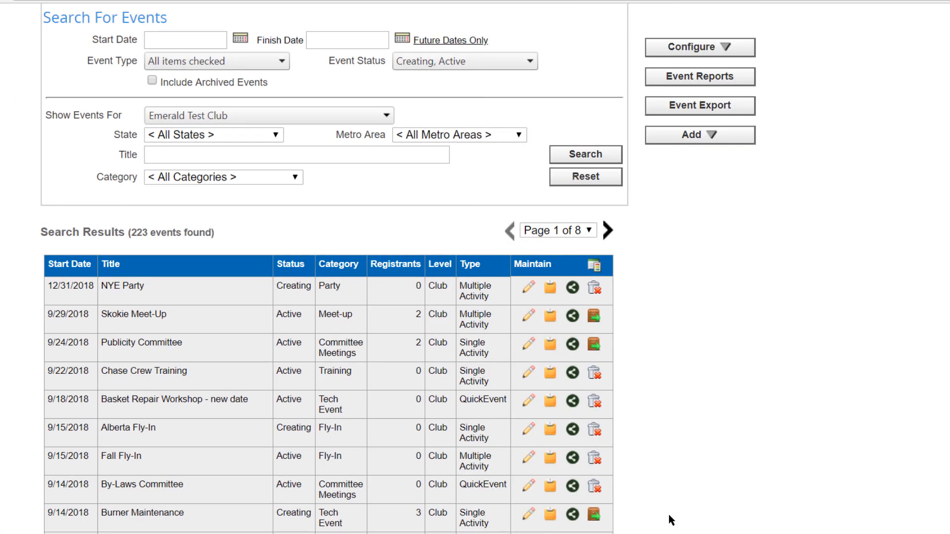
Step: Open attendance tracking for the 9/24/2018 Publicity Committee event and examine the options for marking, registering and unmarking attendees
{"action": "left_click", "coordinate": [530, 346]}
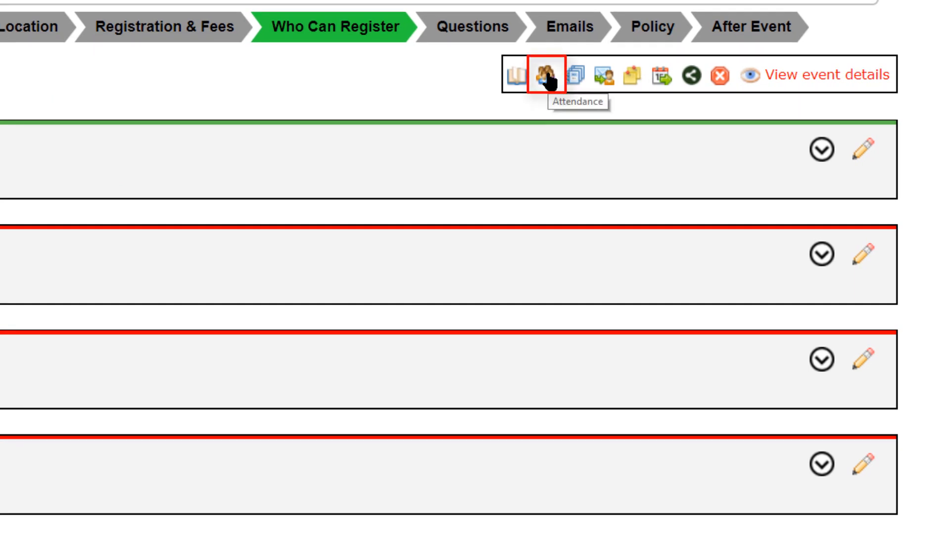
{"action": "left_click", "coordinate": [548, 77]}
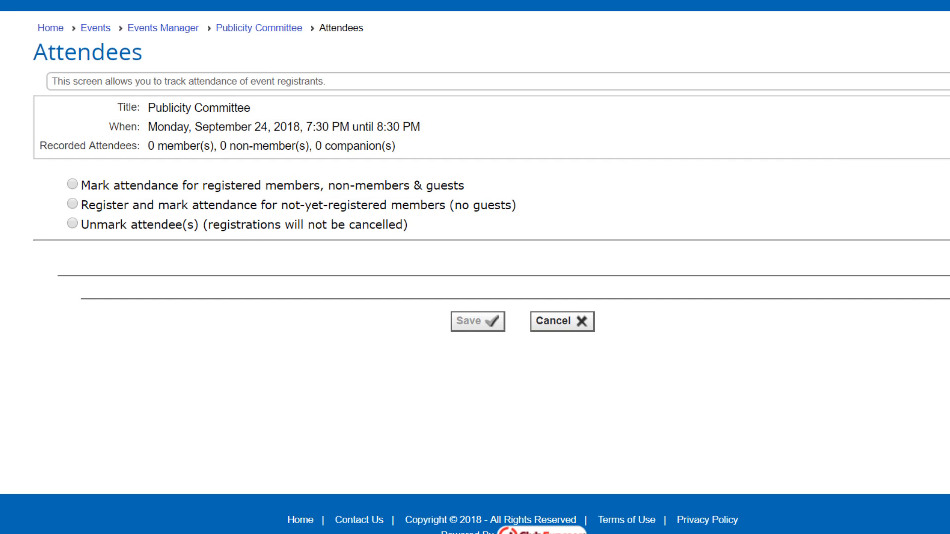
{"action": "left_click", "coordinate": [73, 185]}
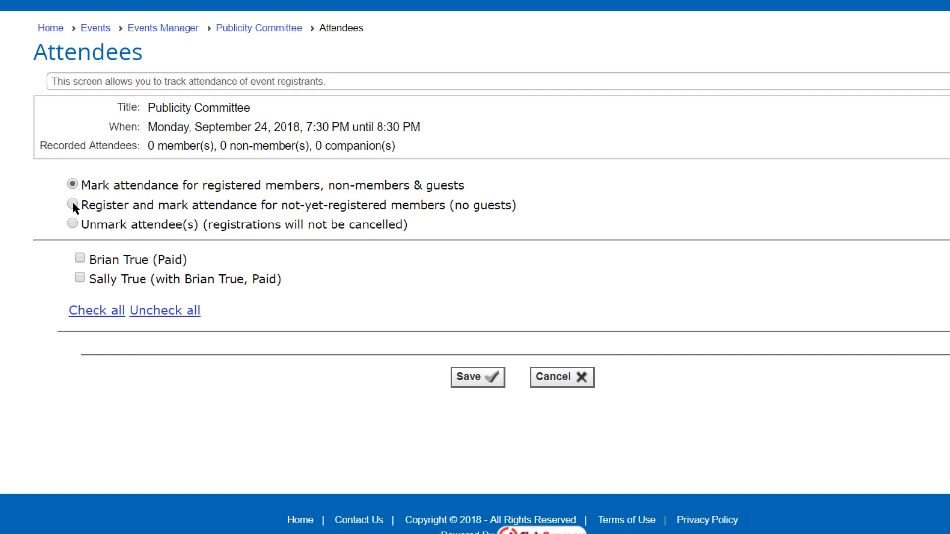
{"action": "left_click", "coordinate": [72, 204]}
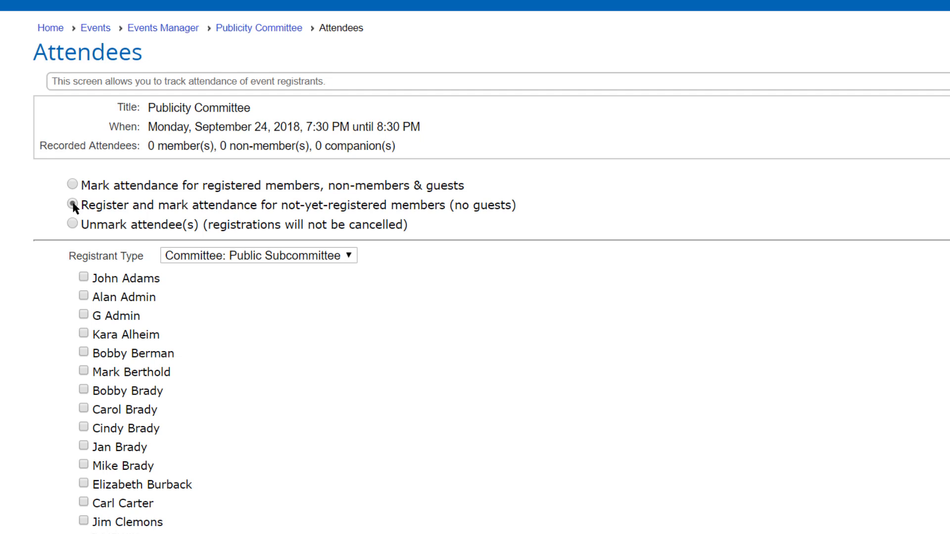
{"action": "left_click", "coordinate": [72, 224]}
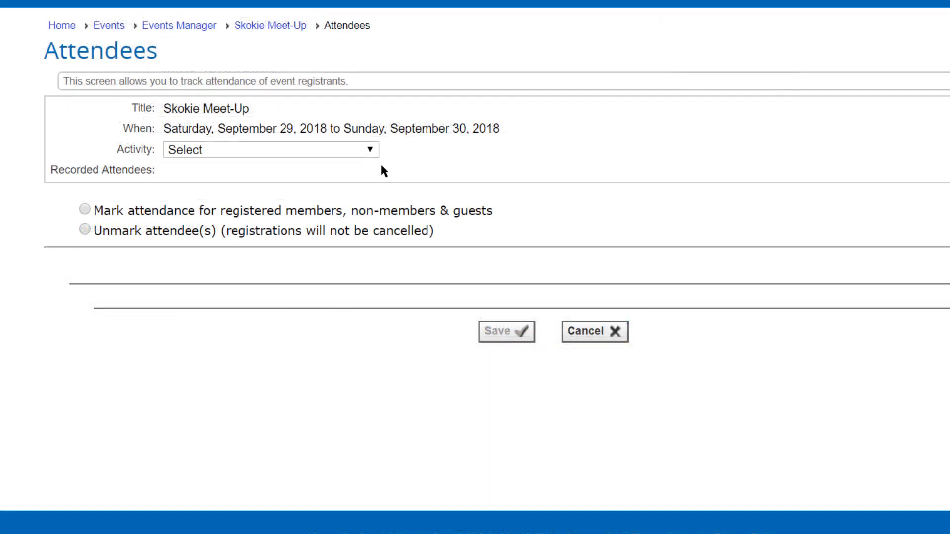
Step: Mark attendance for the first listed registrant in the Breakfast activity of the Skokie Meet-Up event and save
{"action": "left_click", "coordinate": [371, 151]}
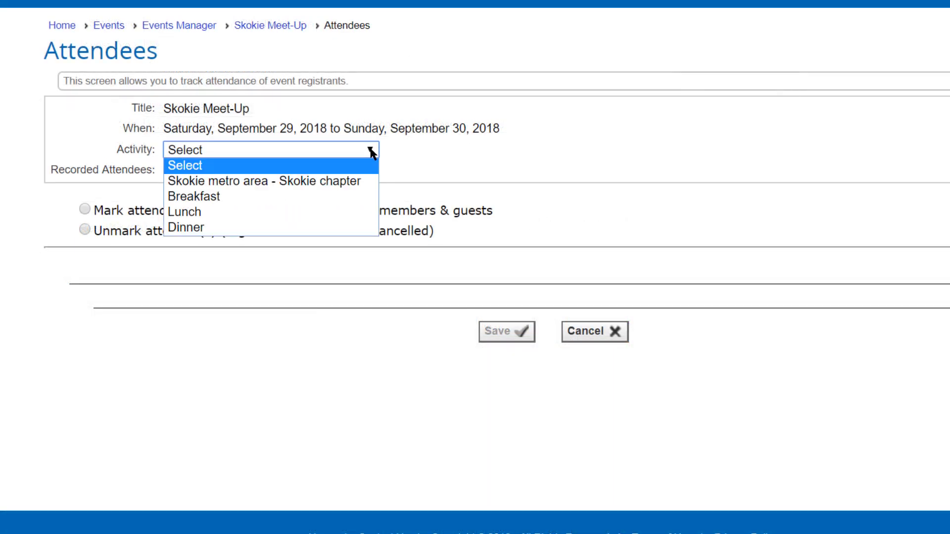
{"action": "left_click", "coordinate": [299, 197]}
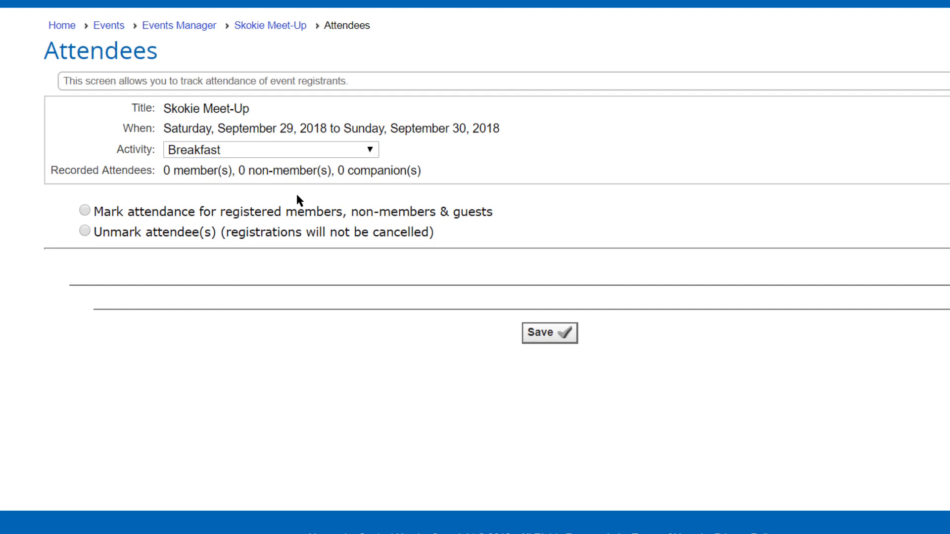
{"action": "left_click", "coordinate": [86, 211]}
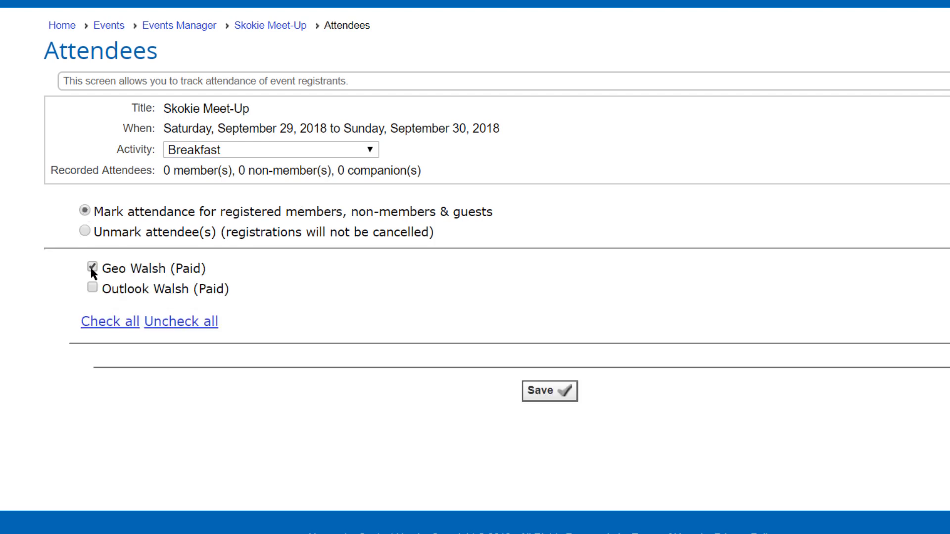
{"action": "left_click", "coordinate": [561, 391]}
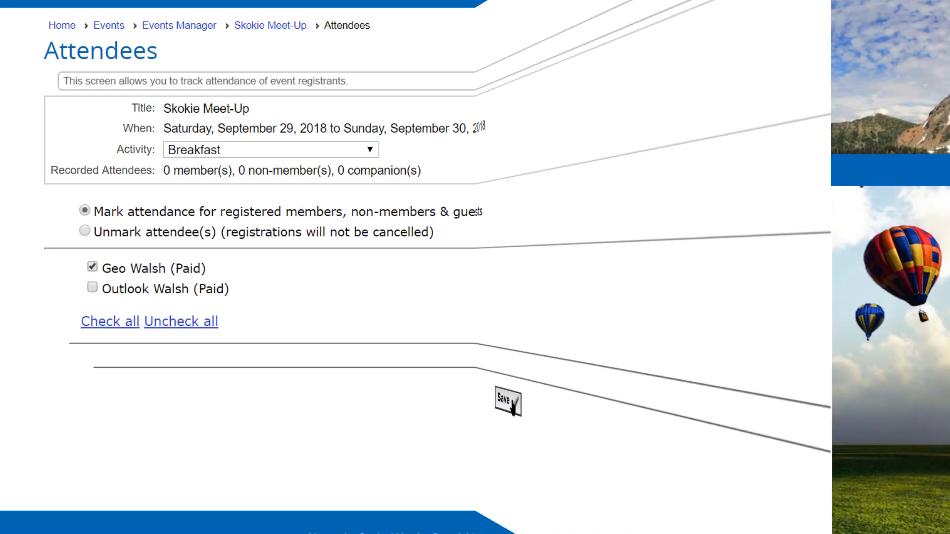